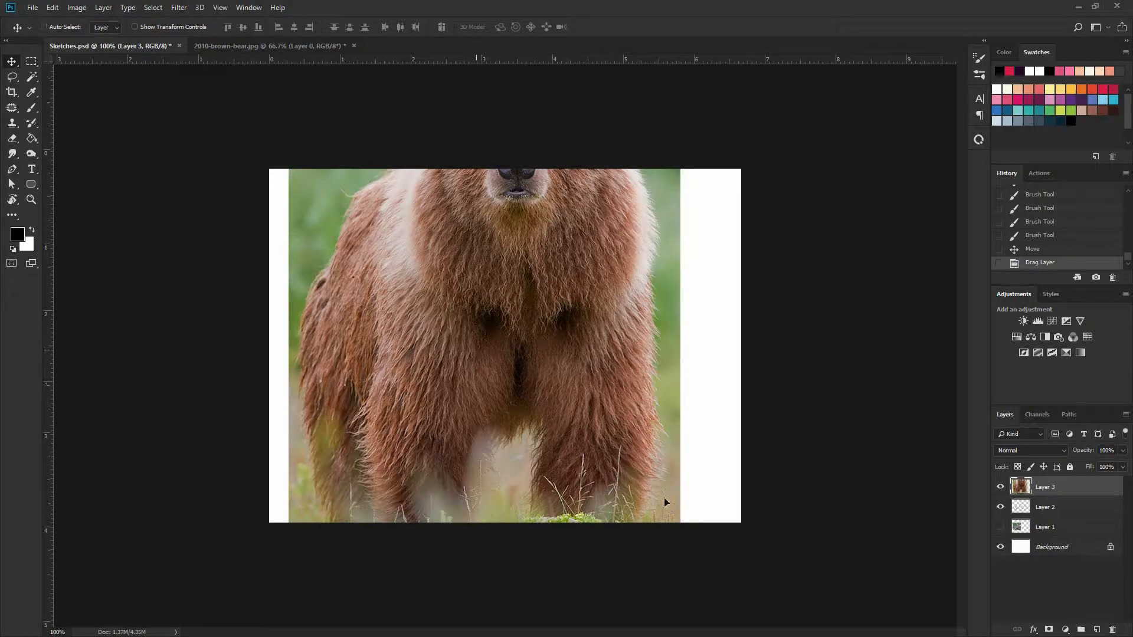
Scale the bear photo down proportionally and place it in the upper-left area of the canvas
{"action": "key", "text": "ctrl+t"}
{"action": "left_click_drag", "start_coordinate": [681, 582], "coordinate": [511, 402]}
{"action": "left_click_drag", "start_coordinate": [503, 297], "coordinate": [378, 277]}
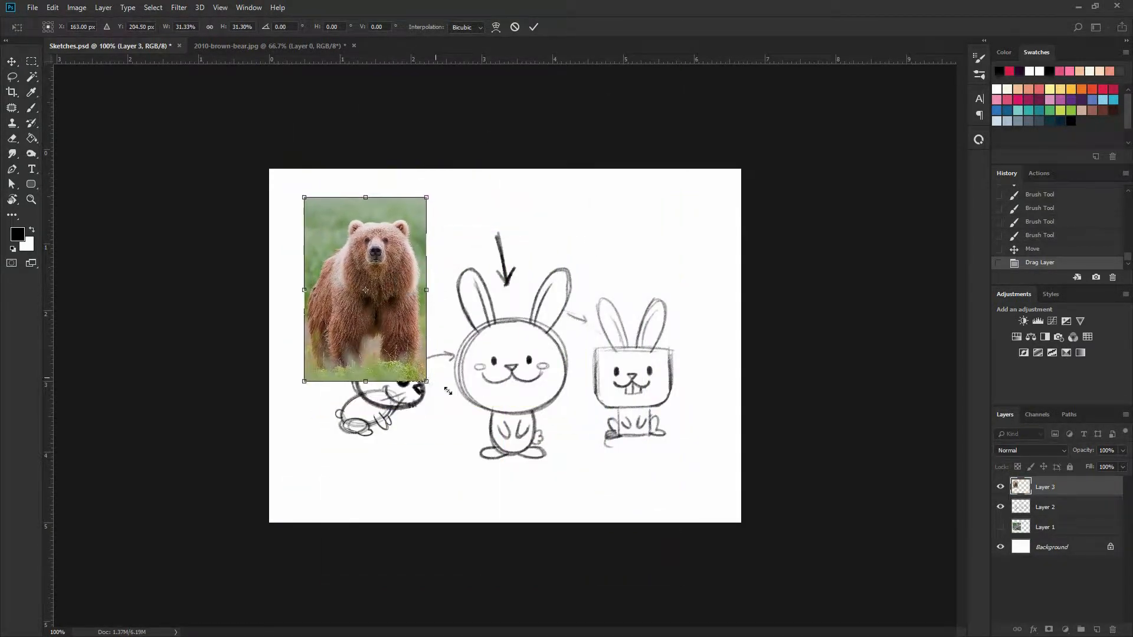
{"action": "left_click_drag", "start_coordinate": [428, 387], "coordinate": [438, 397]}
{"action": "key", "text": "Return"}
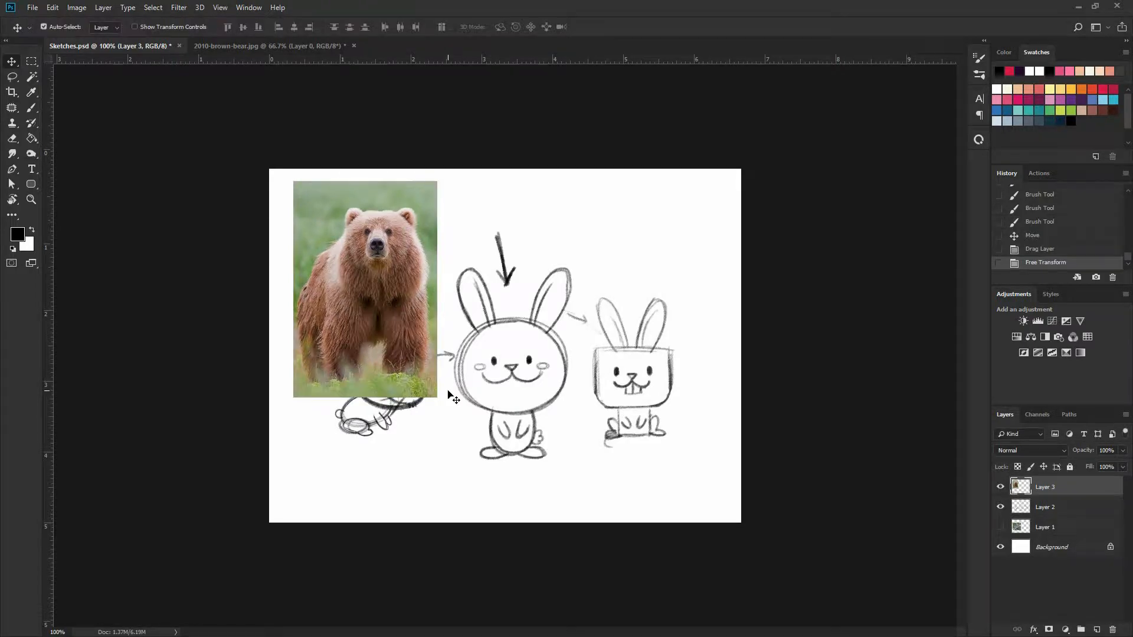
Delete the hidden Layer 1 and rename Layer 2 as Rabbit
{"action": "left_click_drag", "start_coordinate": [1100, 559], "coordinate": [1113, 630]}
{"action": "double_click", "coordinate": [1045, 507]}
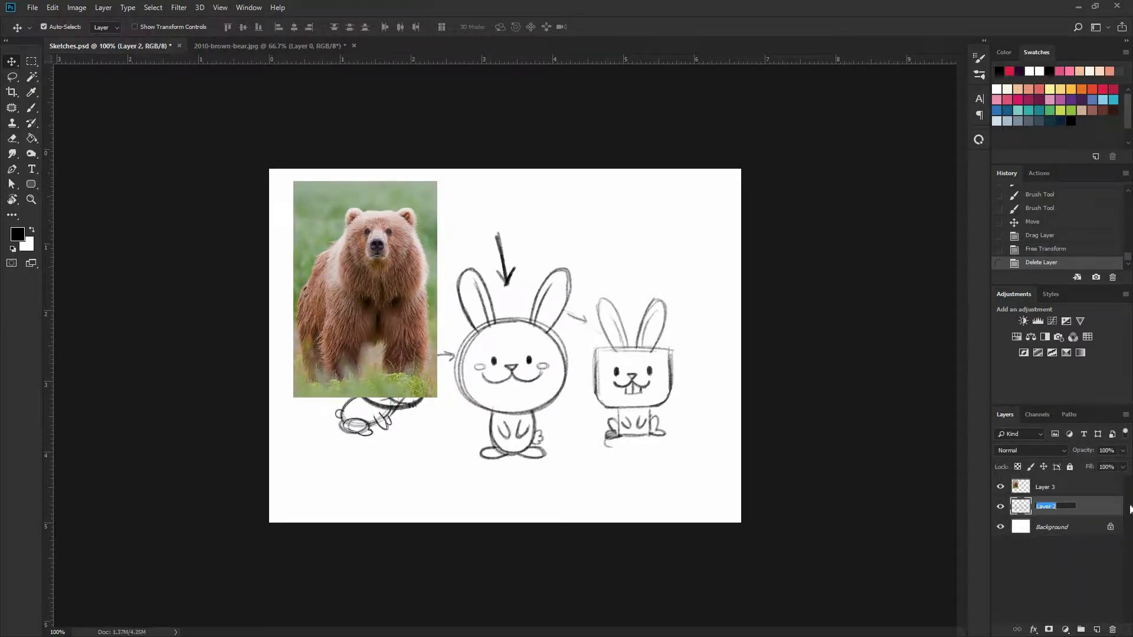
{"action": "type", "text": "Rabbit"}
{"action": "key", "text": "Return"}
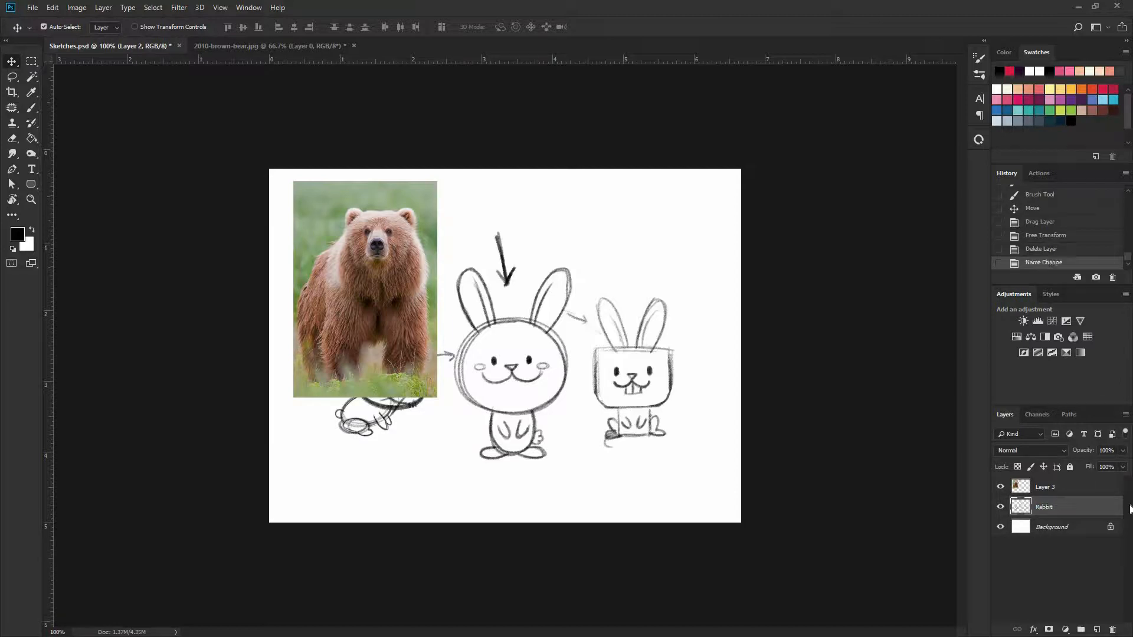
Hide the Rabbit layer and move the bear photo slightly down and to the right on the canvas
{"action": "left_click", "coordinate": [1078, 488]}
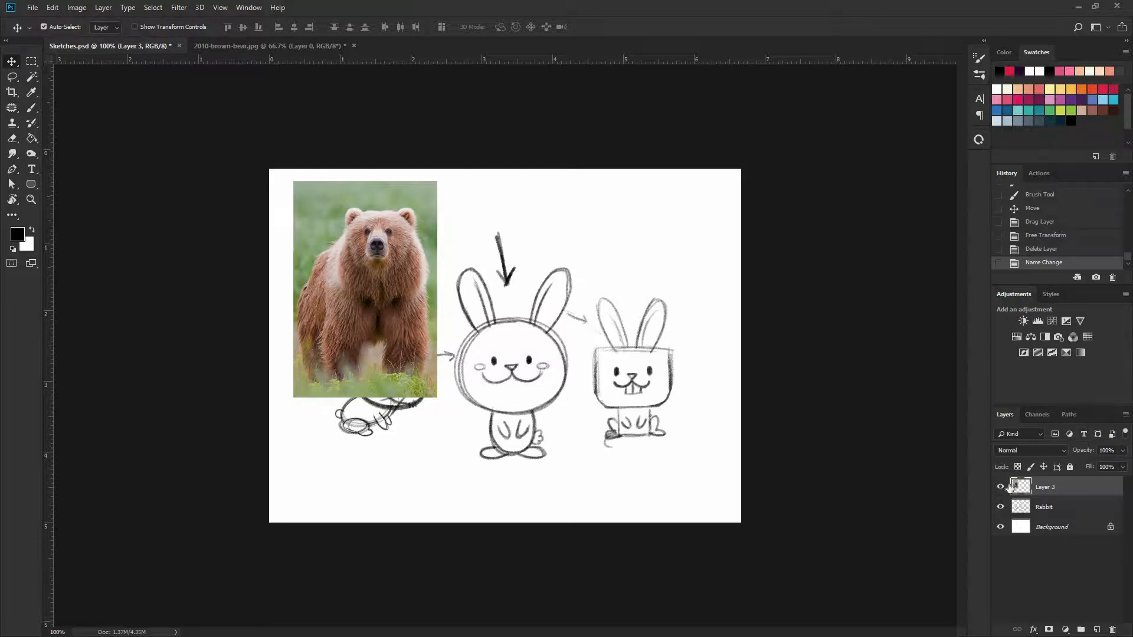
{"action": "left_click", "coordinate": [1000, 507]}
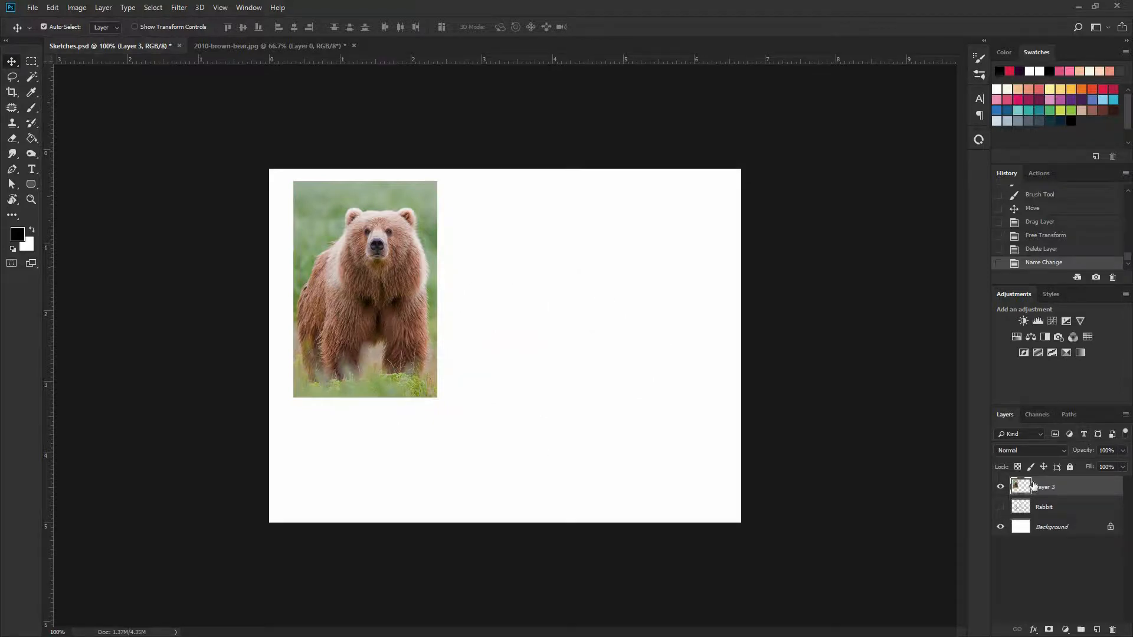
{"action": "left_click_drag", "start_coordinate": [431, 345], "coordinate": [444, 388]}
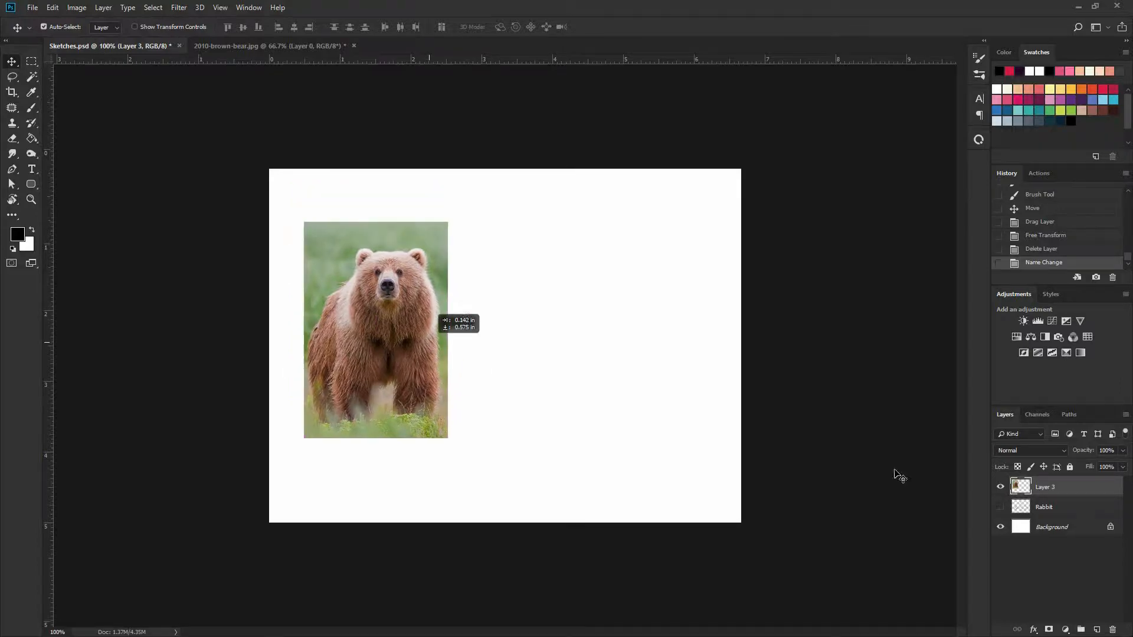
Add a new layer above the bear photo and sketch a black brush circle around the bear's head
{"action": "key", "text": "ctrl+shift+alt+n"}
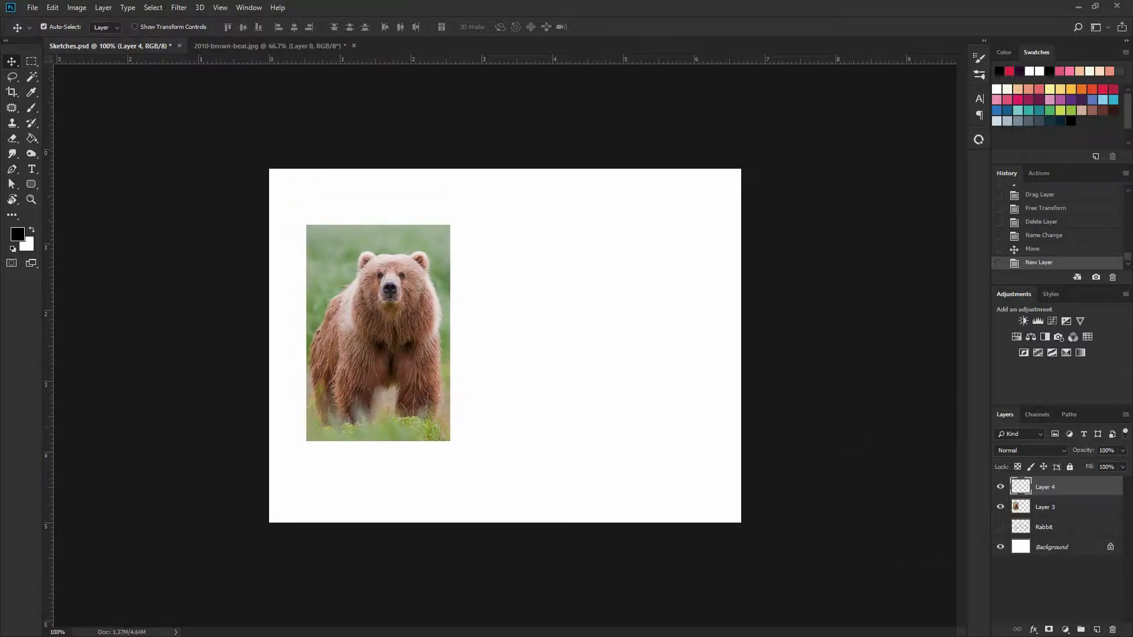
{"action": "key", "text": "ctrl+plus"}
{"action": "key", "text": "ctrl+plus"}
{"action": "left_click_drag", "start_coordinate": [361, 329], "coordinate": [476, 339]}
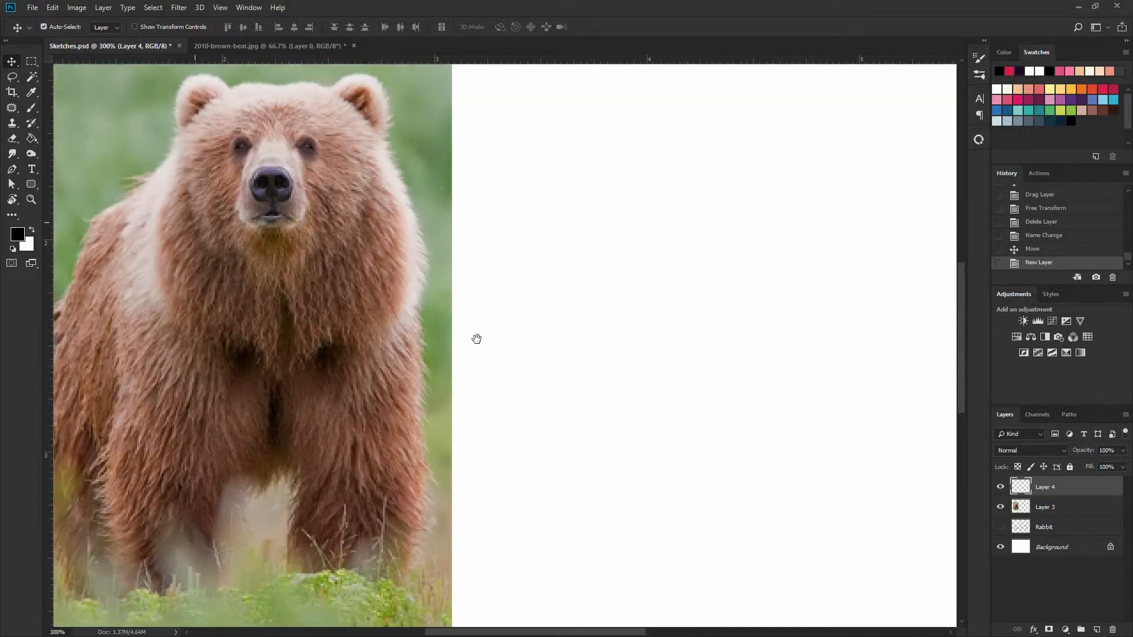
{"action": "left_click_drag", "start_coordinate": [255, 219], "coordinate": [423, 324]}
{"action": "key", "text": "b"}
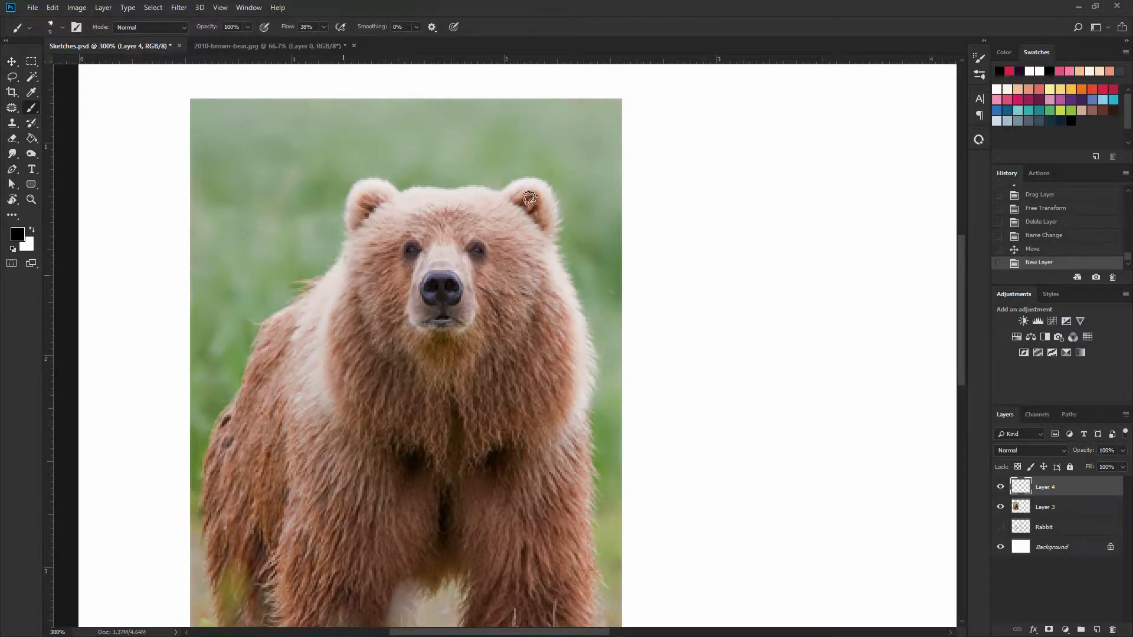
{"action": "mouse_move", "coordinate": [530, 198]}
{"action": "left_mouse_down"}
{"action": "mouse_move", "coordinate": [562, 296]}
{"action": "mouse_move", "coordinate": [438, 386]}
{"action": "mouse_move", "coordinate": [352, 309]}
{"action": "mouse_move", "coordinate": [438, 175]}
{"action": "mouse_move", "coordinate": [563, 265]}
{"action": "mouse_move", "coordinate": [473, 382]}
{"action": "mouse_move", "coordinate": [357, 353]}
{"action": "mouse_move", "coordinate": [413, 179]}
{"action": "mouse_move", "coordinate": [555, 250]}
{"action": "mouse_move", "coordinate": [481, 390]}
{"action": "mouse_move", "coordinate": [344, 283]}
{"action": "left_mouse_up"}
Sketch a large slanted oval over the bear's torso to block in the body
{"action": "left_click_drag", "start_coordinate": [510, 459], "coordinate": [562, 336]}
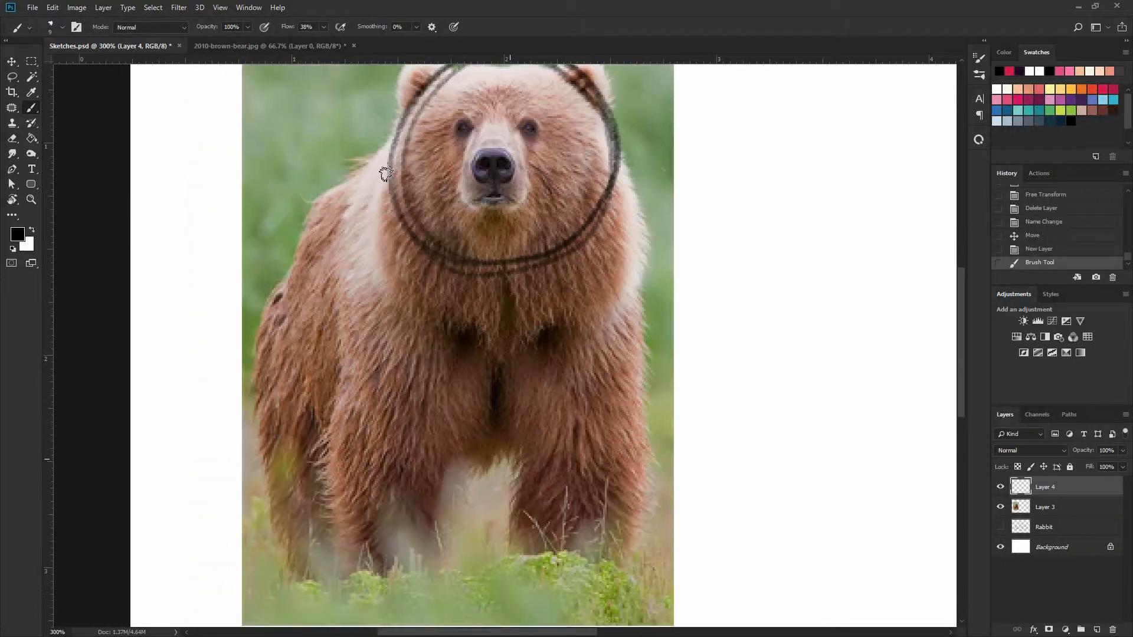
{"action": "mouse_move", "coordinate": [386, 174]}
{"action": "left_mouse_down"}
{"action": "mouse_move", "coordinate": [276, 291]}
{"action": "mouse_move", "coordinate": [484, 405]}
{"action": "mouse_move", "coordinate": [550, 385]}
{"action": "mouse_move", "coordinate": [613, 177]}
{"action": "left_mouse_up"}
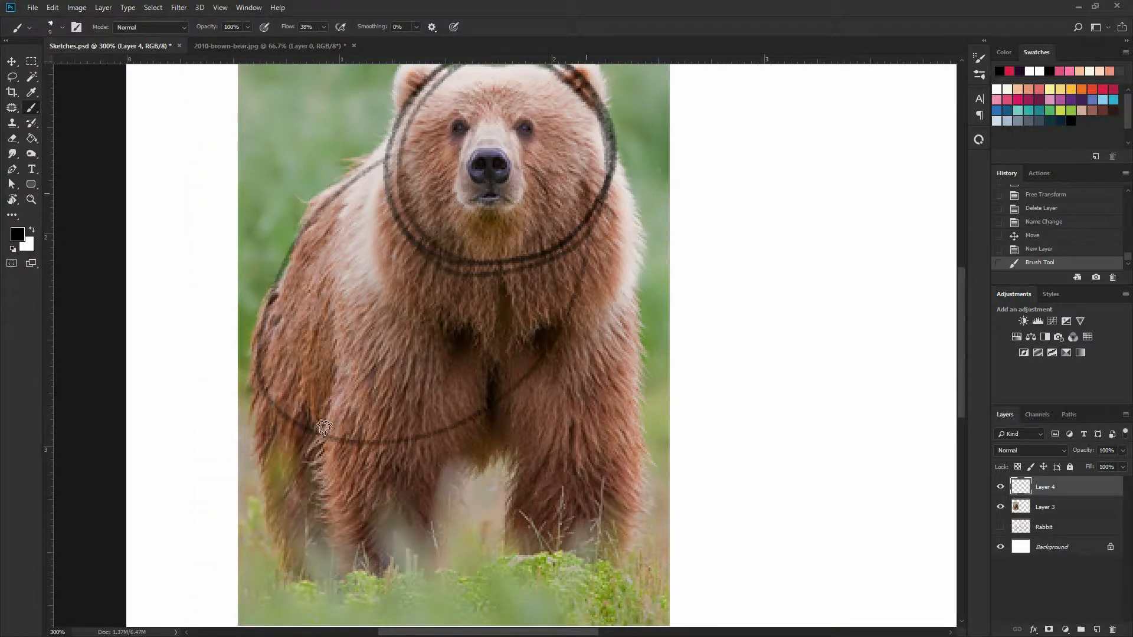
{"action": "mouse_move", "coordinate": [324, 428]}
{"action": "left_mouse_down"}
{"action": "mouse_move", "coordinate": [377, 160]}
{"action": "mouse_move", "coordinate": [526, 390]}
{"action": "mouse_move", "coordinate": [466, 164]}
{"action": "mouse_move", "coordinate": [469, 427]}
{"action": "mouse_move", "coordinate": [625, 245]}
{"action": "left_mouse_up"}
Sketch the bear's eyes, nose, muzzle and two round ears over the photo
{"action": "left_click_drag", "start_coordinate": [456, 129], "coordinate": [492, 218]}
{"action": "mouse_move", "coordinate": [560, 213]}
{"action": "left_mouse_down"}
{"action": "mouse_move", "coordinate": [527, 250]}
{"action": "mouse_move", "coordinate": [546, 252]}
{"action": "mouse_move", "coordinate": [523, 250]}
{"action": "left_mouse_up"}
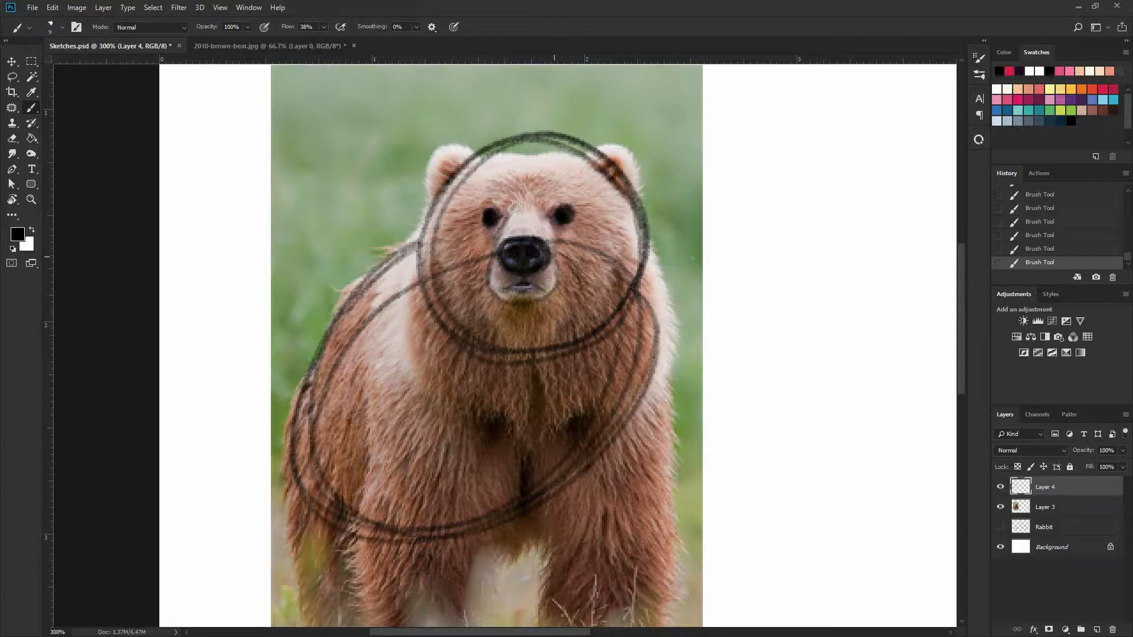
{"action": "left_click_drag", "start_coordinate": [508, 211], "coordinate": [550, 280]}
{"action": "mouse_move", "coordinate": [599, 144]}
{"action": "left_mouse_down"}
{"action": "mouse_move", "coordinate": [655, 165]}
{"action": "mouse_move", "coordinate": [619, 183]}
{"action": "left_mouse_up"}
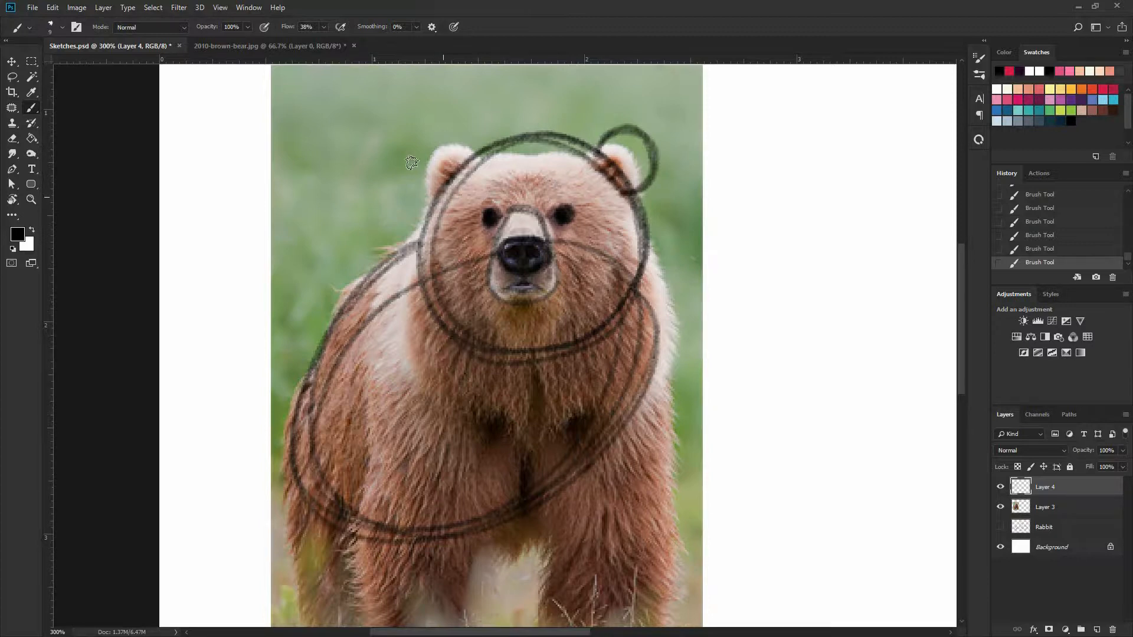
{"action": "mouse_move", "coordinate": [475, 154]}
{"action": "left_mouse_down"}
{"action": "mouse_move", "coordinate": [431, 139]}
{"action": "mouse_move", "coordinate": [463, 209]}
{"action": "left_mouse_up"}
Sketch the two front legs and the visible hind leg over the photo, and hide the photo layer
{"action": "left_click_drag", "start_coordinate": [554, 391], "coordinate": [580, 247]}
{"action": "mouse_move", "coordinate": [573, 347]}
{"action": "left_mouse_down"}
{"action": "mouse_move", "coordinate": [584, 461]}
{"action": "mouse_move", "coordinate": [576, 414]}
{"action": "mouse_move", "coordinate": [686, 366]}
{"action": "mouse_move", "coordinate": [673, 215]}
{"action": "mouse_move", "coordinate": [673, 441]}
{"action": "mouse_move", "coordinate": [607, 456]}
{"action": "mouse_move", "coordinate": [569, 449]}
{"action": "left_mouse_up"}
{"action": "mouse_move", "coordinate": [409, 235]}
{"action": "left_mouse_down"}
{"action": "mouse_move", "coordinate": [383, 425]}
{"action": "mouse_move", "coordinate": [501, 466]}
{"action": "mouse_move", "coordinate": [502, 408]}
{"action": "left_mouse_up"}
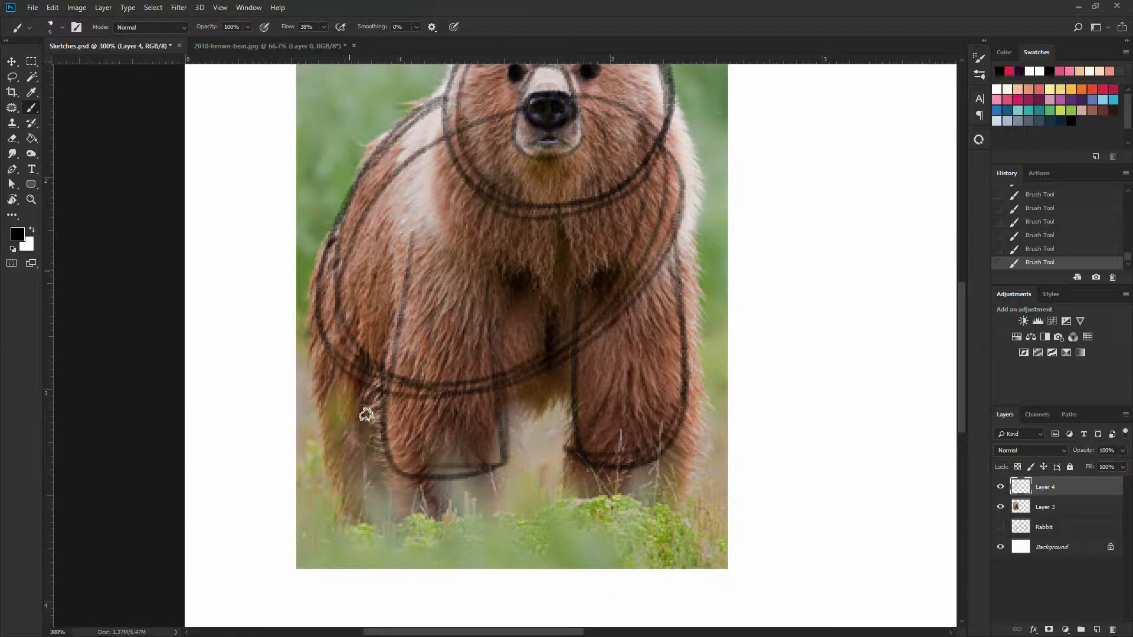
{"action": "mouse_move", "coordinate": [368, 383]}
{"action": "left_mouse_down"}
{"action": "mouse_move", "coordinate": [366, 460]}
{"action": "mouse_move", "coordinate": [319, 402]}
{"action": "mouse_move", "coordinate": [333, 250]}
{"action": "mouse_move", "coordinate": [371, 170]}
{"action": "left_mouse_up"}
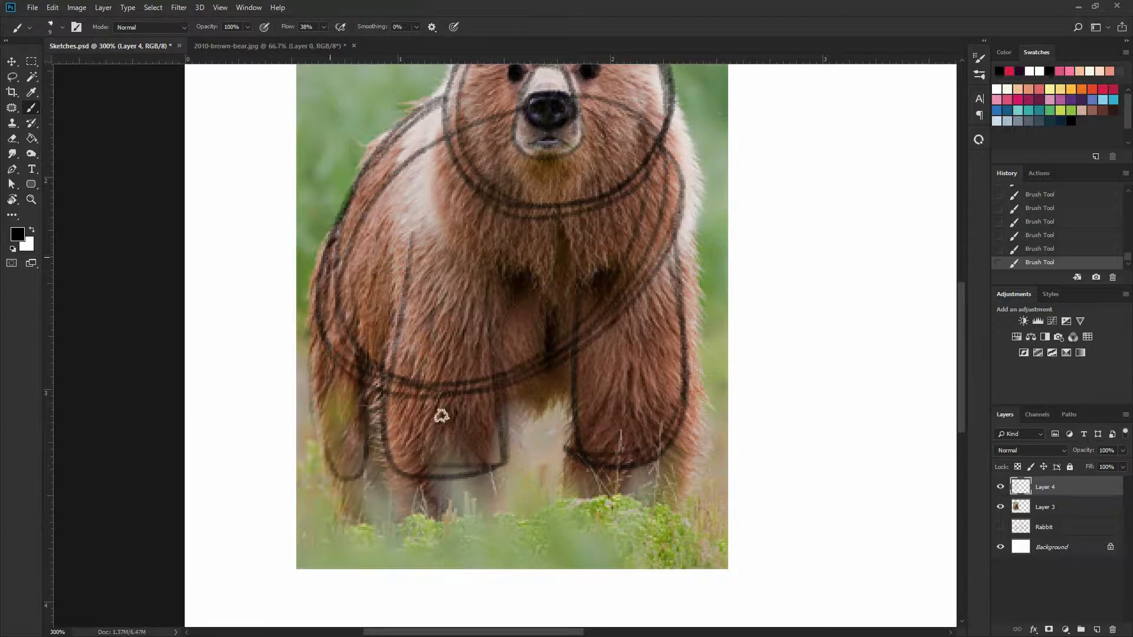
{"action": "left_click", "coordinate": [1000, 507]}
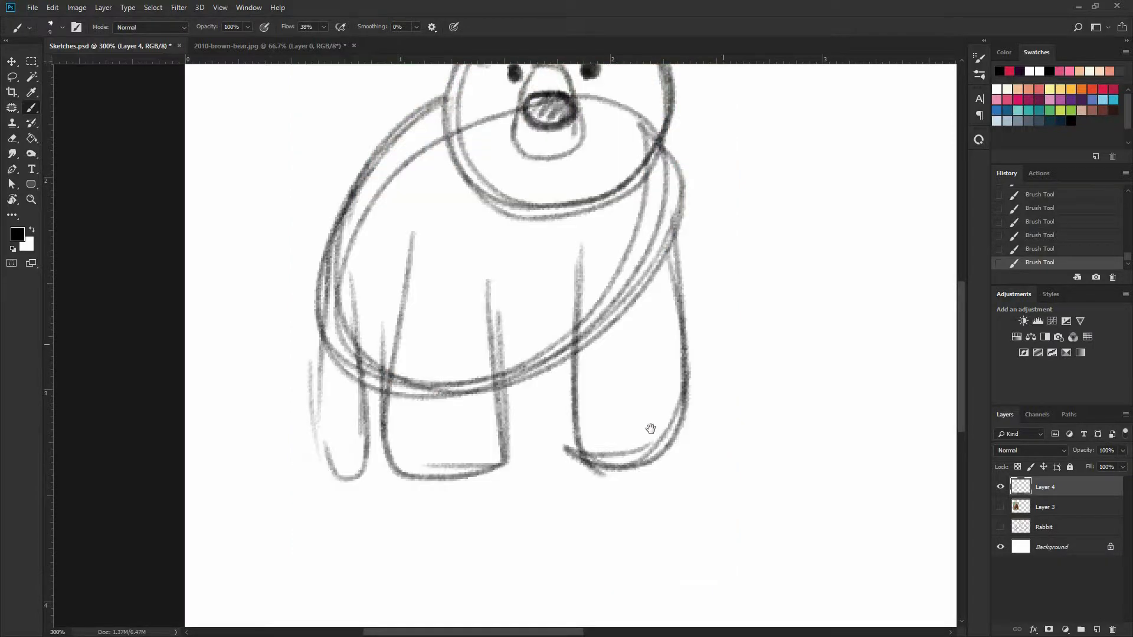
Lasso the bear's body and legs, scale them down, tuck them under the head, and deselect
{"action": "left_click_drag", "start_coordinate": [535, 284], "coordinate": [541, 397]}
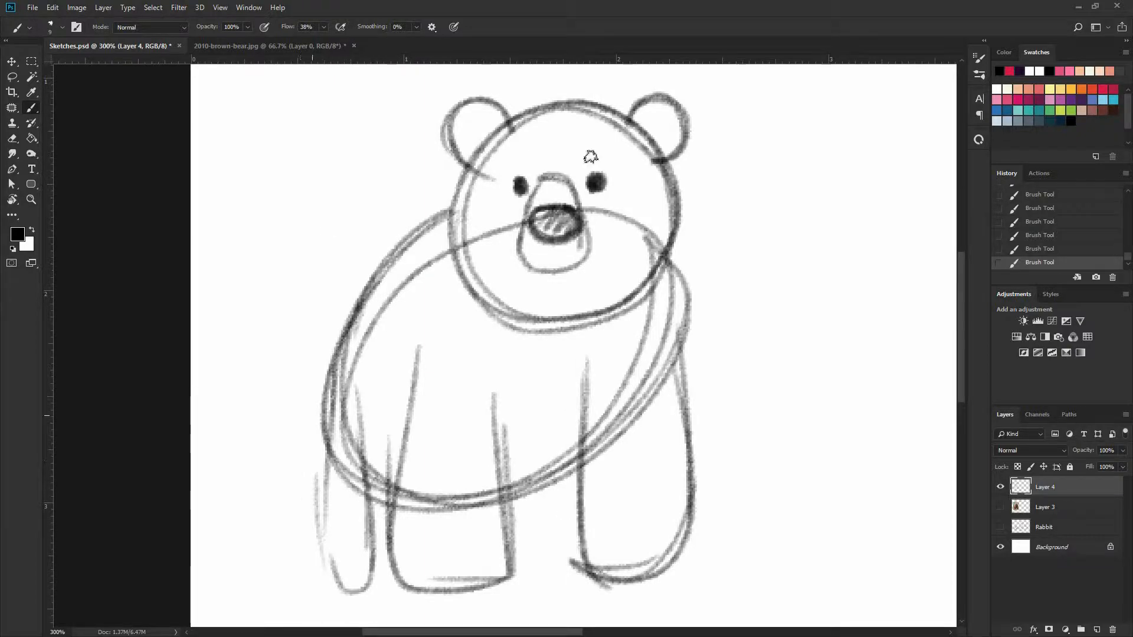
{"action": "key", "text": "l"}
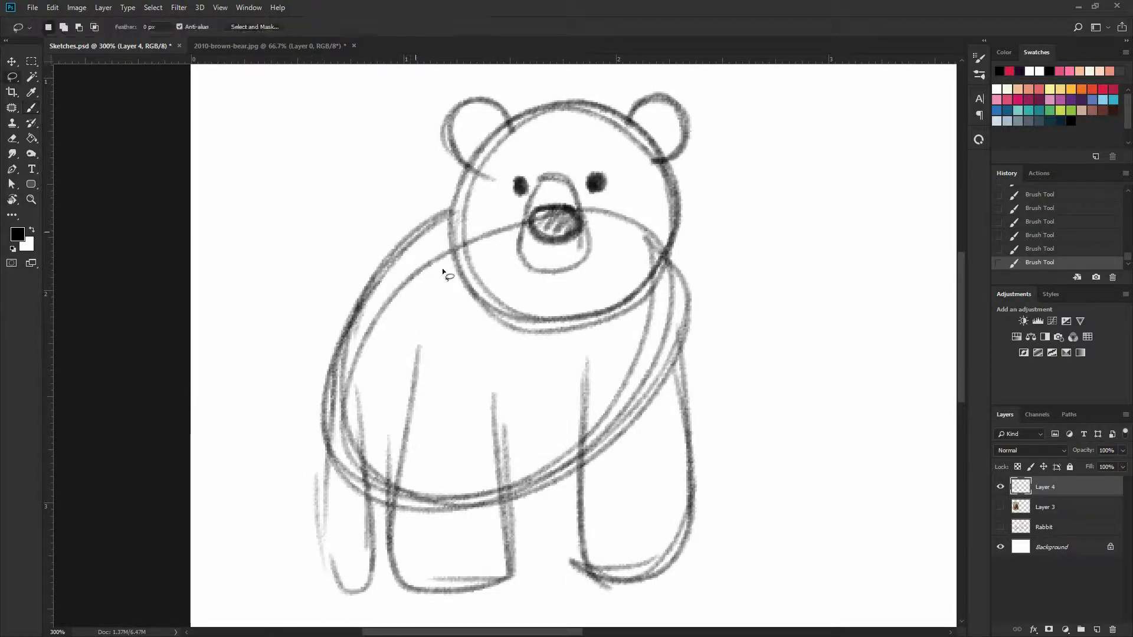
{"action": "mouse_move", "coordinate": [724, 480]}
{"action": "left_mouse_down"}
{"action": "mouse_move", "coordinate": [514, 598]}
{"action": "mouse_move", "coordinate": [455, 616]}
{"action": "mouse_move", "coordinate": [292, 555]}
{"action": "mouse_move", "coordinate": [406, 227]}
{"action": "mouse_move", "coordinate": [433, 194]}
{"action": "left_mouse_up"}
{"action": "key", "text": "l"}
{"action": "mouse_move", "coordinate": [638, 608]}
{"action": "left_mouse_down"}
{"action": "mouse_move", "coordinate": [672, 516]}
{"action": "mouse_move", "coordinate": [632, 531]}
{"action": "left_mouse_up"}
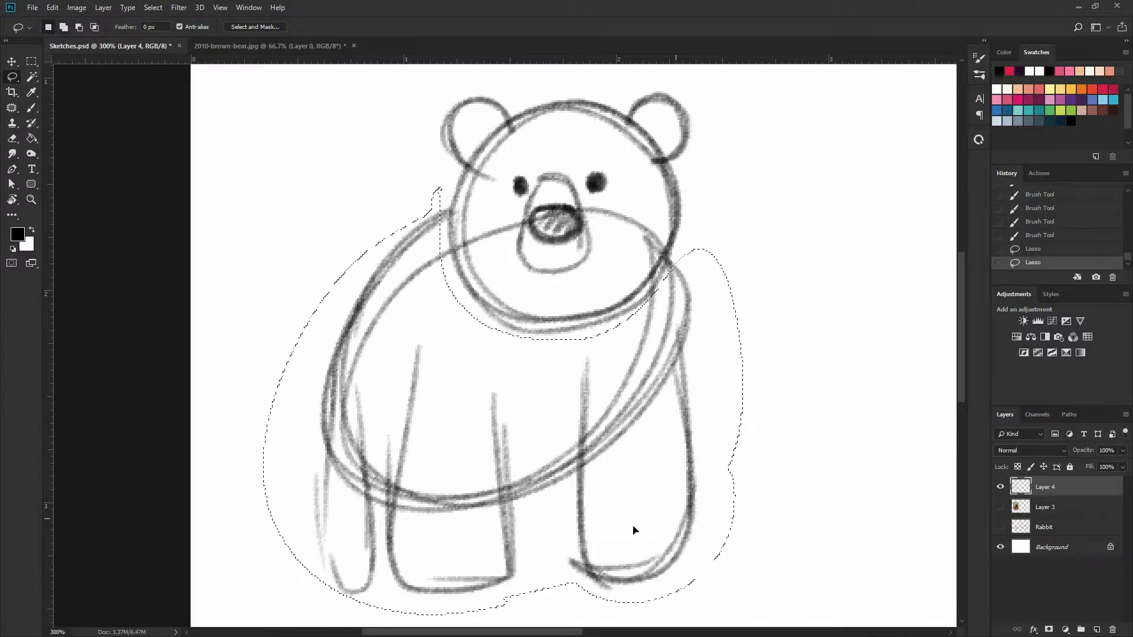
{"action": "key", "text": "ctrl+t"}
{"action": "left_click_drag", "start_coordinate": [745, 615], "coordinate": [639, 521]}
{"action": "left_click_drag", "start_coordinate": [567, 441], "coordinate": [582, 391]}
{"action": "key", "text": "Return"}
{"action": "key", "text": "ctrl+d"}
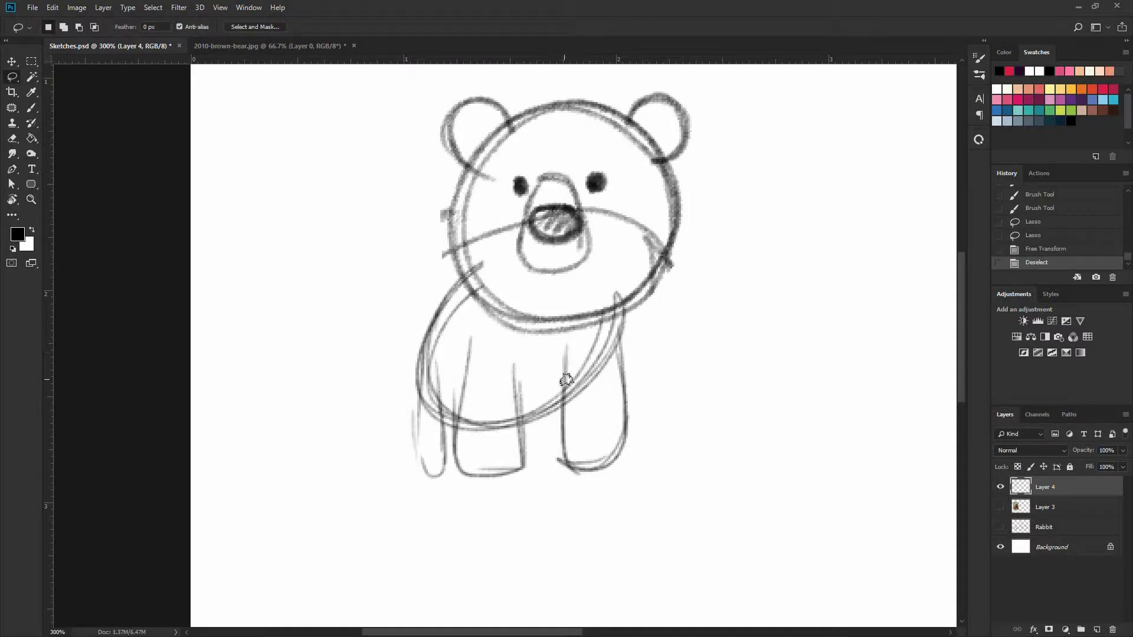
Redraw the shrunken bear's two front legs with heavier brush strokes and flat feet
{"action": "key", "text": "b"}
{"action": "mouse_move", "coordinate": [573, 466]}
{"action": "left_mouse_down"}
{"action": "mouse_move", "coordinate": [619, 413]}
{"action": "mouse_move", "coordinate": [620, 448]}
{"action": "mouse_move", "coordinate": [568, 458]}
{"action": "mouse_move", "coordinate": [564, 362]}
{"action": "left_mouse_up"}
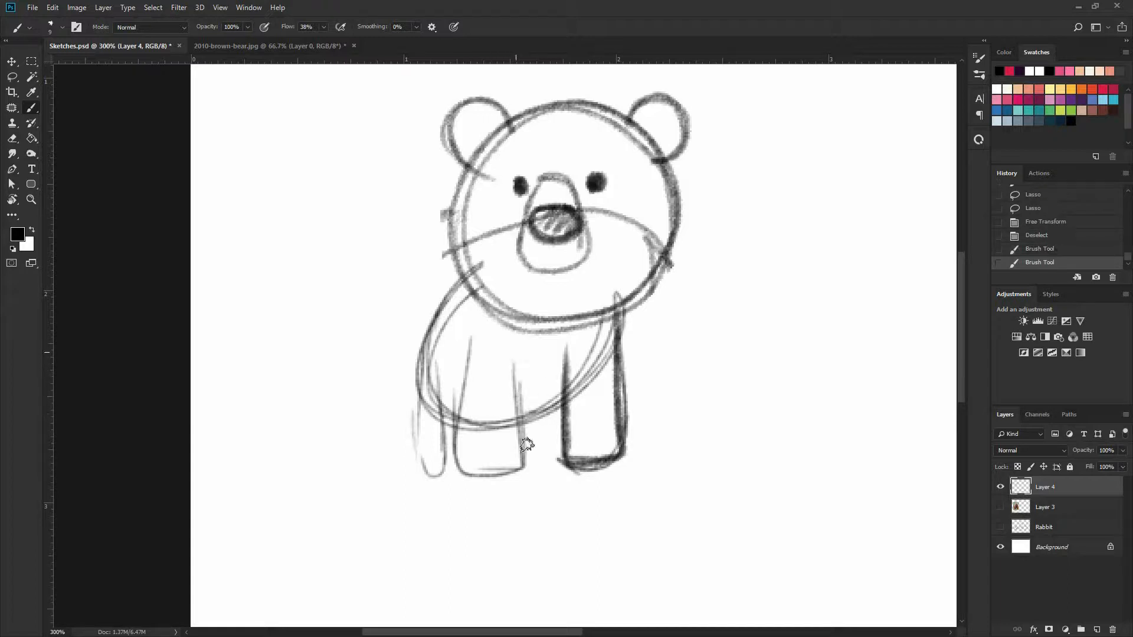
{"action": "left_click_drag", "start_coordinate": [525, 450], "coordinate": [517, 354]}
{"action": "left_click_drag", "start_coordinate": [465, 465], "coordinate": [524, 465]}
{"action": "mouse_move", "coordinate": [468, 383]}
{"action": "left_mouse_down"}
{"action": "mouse_move", "coordinate": [468, 429]}
{"action": "mouse_move", "coordinate": [436, 343]}
{"action": "mouse_move", "coordinate": [437, 444]}
{"action": "mouse_move", "coordinate": [416, 466]}
{"action": "mouse_move", "coordinate": [425, 423]}
{"action": "left_mouse_up"}
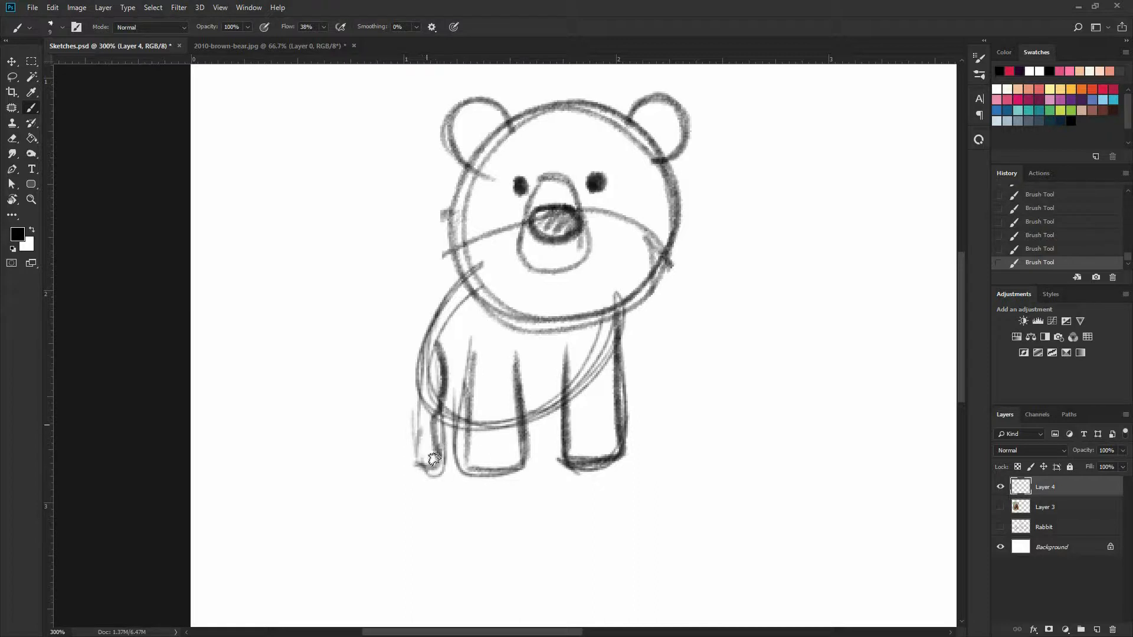
Redraw the bear's hind leg and the curved outline of its back with heavier strokes
{"action": "left_click_drag", "start_coordinate": [451, 467], "coordinate": [444, 398]}
{"action": "mouse_move", "coordinate": [429, 457]}
{"action": "left_mouse_down"}
{"action": "mouse_move", "coordinate": [410, 448]}
{"action": "mouse_move", "coordinate": [420, 328]}
{"action": "mouse_move", "coordinate": [451, 296]}
{"action": "left_mouse_up"}
{"action": "left_click_drag", "start_coordinate": [415, 352], "coordinate": [472, 279]}
{"action": "mouse_move", "coordinate": [414, 370]}
{"action": "left_mouse_down"}
{"action": "mouse_move", "coordinate": [465, 287]}
{"action": "mouse_move", "coordinate": [413, 439]}
{"action": "left_mouse_up"}
{"action": "left_click_drag", "start_coordinate": [588, 395], "coordinate": [554, 426]}
{"action": "left_click_drag", "start_coordinate": [510, 374], "coordinate": [501, 412]}
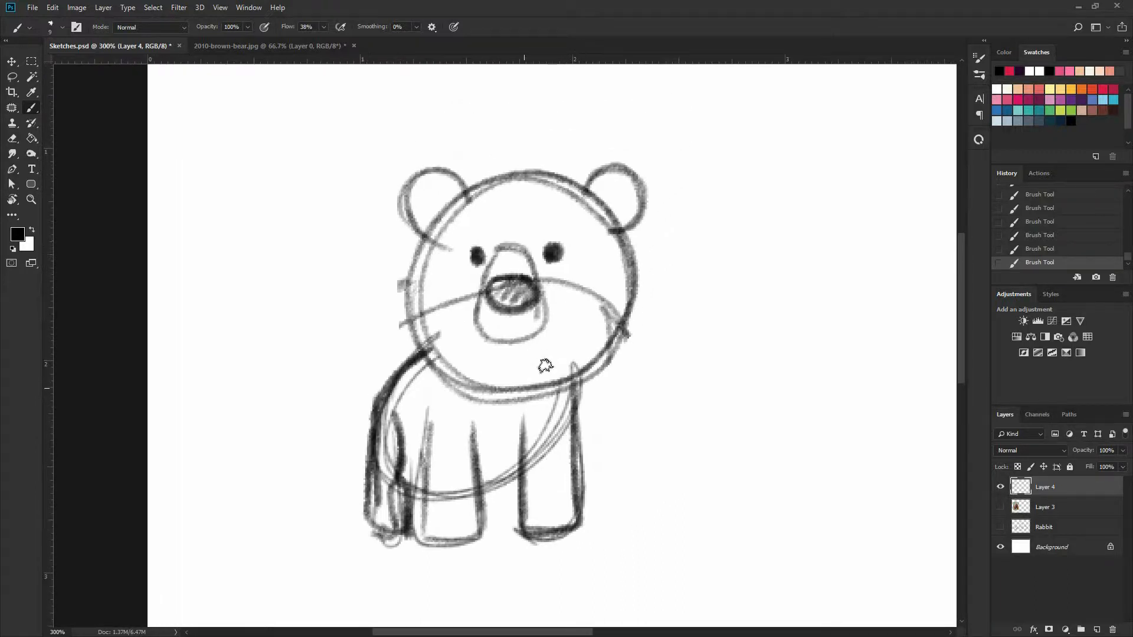
Sketch a larger, wider oval head to the right of the first bear and erase its leftover inner lines
{"action": "left_click_drag", "start_coordinate": [327, 302], "coordinate": [104, 253]}
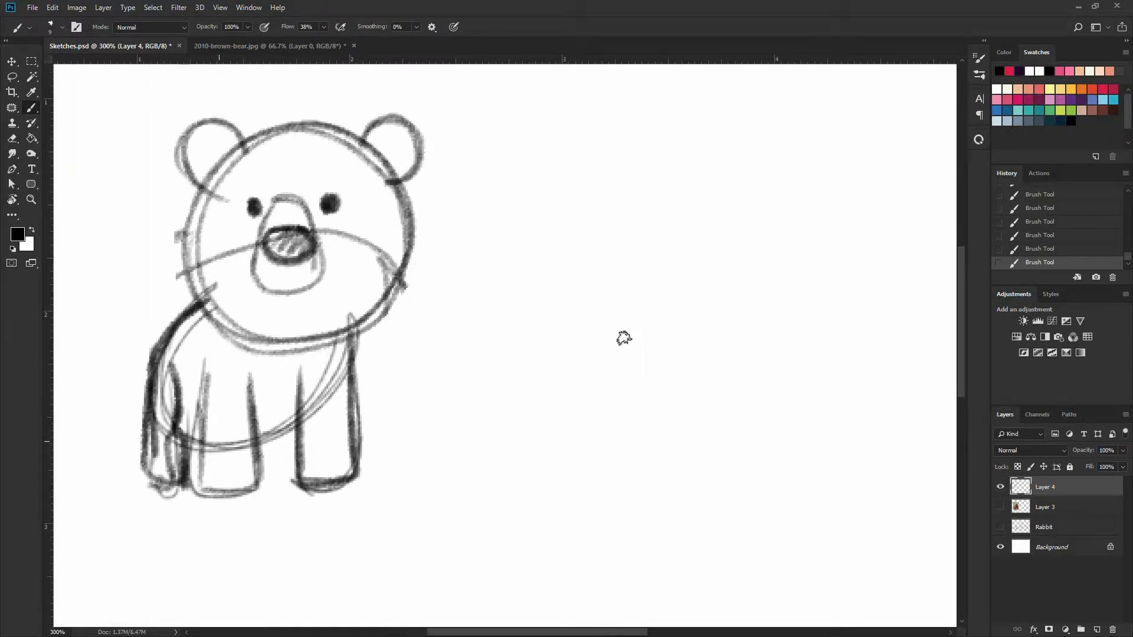
{"action": "mouse_move", "coordinate": [635, 168]}
{"action": "left_mouse_down"}
{"action": "mouse_move", "coordinate": [617, 175]}
{"action": "mouse_move", "coordinate": [759, 154]}
{"action": "mouse_move", "coordinate": [642, 372]}
{"action": "mouse_move", "coordinate": [822, 205]}
{"action": "mouse_move", "coordinate": [610, 363]}
{"action": "mouse_move", "coordinate": [809, 193]}
{"action": "mouse_move", "coordinate": [546, 293]}
{"action": "mouse_move", "coordinate": [785, 369]}
{"action": "left_mouse_up"}
{"action": "left_click_drag", "start_coordinate": [585, 291], "coordinate": [525, 320]}
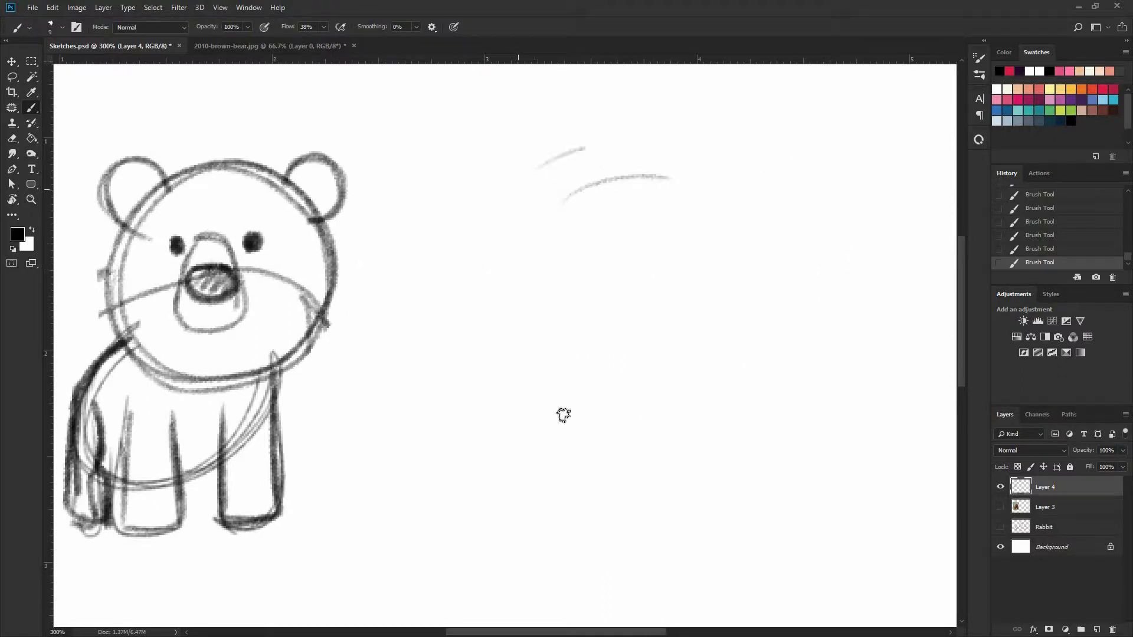
{"action": "mouse_move", "coordinate": [561, 412]}
{"action": "left_mouse_down"}
{"action": "mouse_move", "coordinate": [779, 223]}
{"action": "mouse_move", "coordinate": [501, 380]}
{"action": "mouse_move", "coordinate": [782, 271]}
{"action": "mouse_move", "coordinate": [595, 402]}
{"action": "left_mouse_up"}
{"action": "key", "text": "e"}
{"action": "left_click_drag", "start_coordinate": [570, 201], "coordinate": [679, 184]}
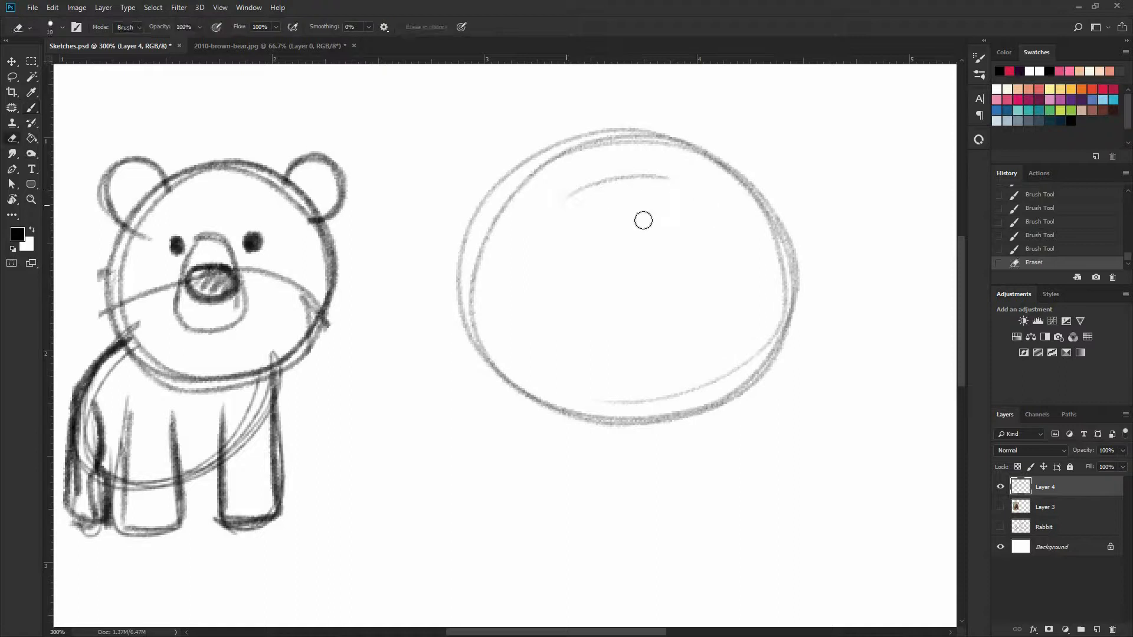
Draw two small, filled oval eyes set wide apart inside the new head
{"action": "key", "text": "b"}
{"action": "left_click_drag", "start_coordinate": [643, 220], "coordinate": [558, 264]}
{"action": "key", "text": "b"}
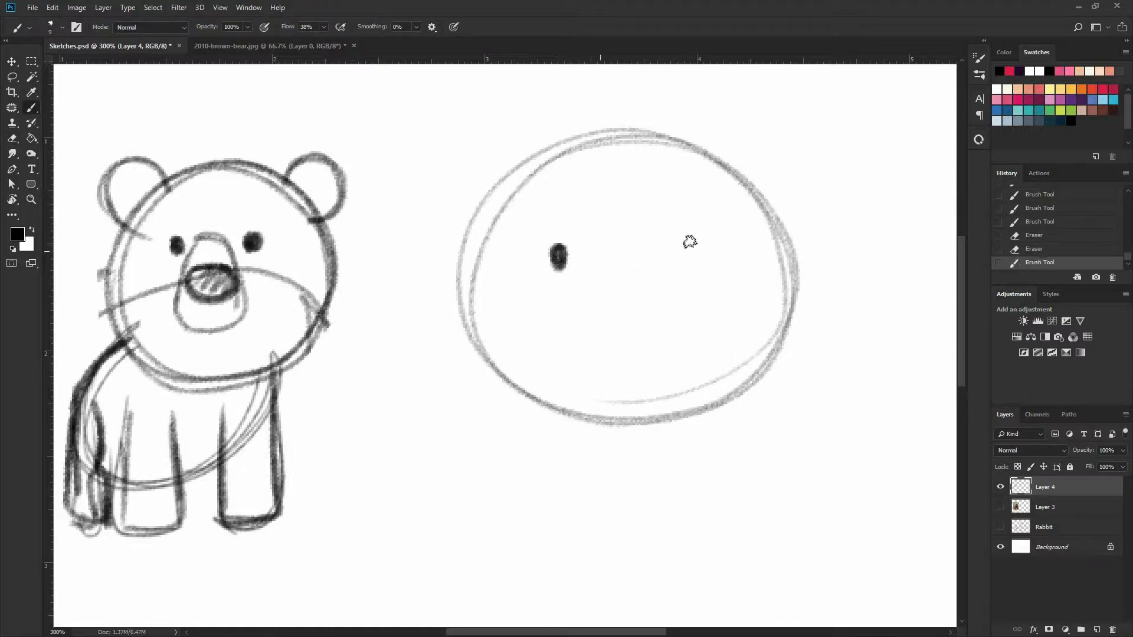
{"action": "left_click_drag", "start_coordinate": [692, 241], "coordinate": [697, 262]}
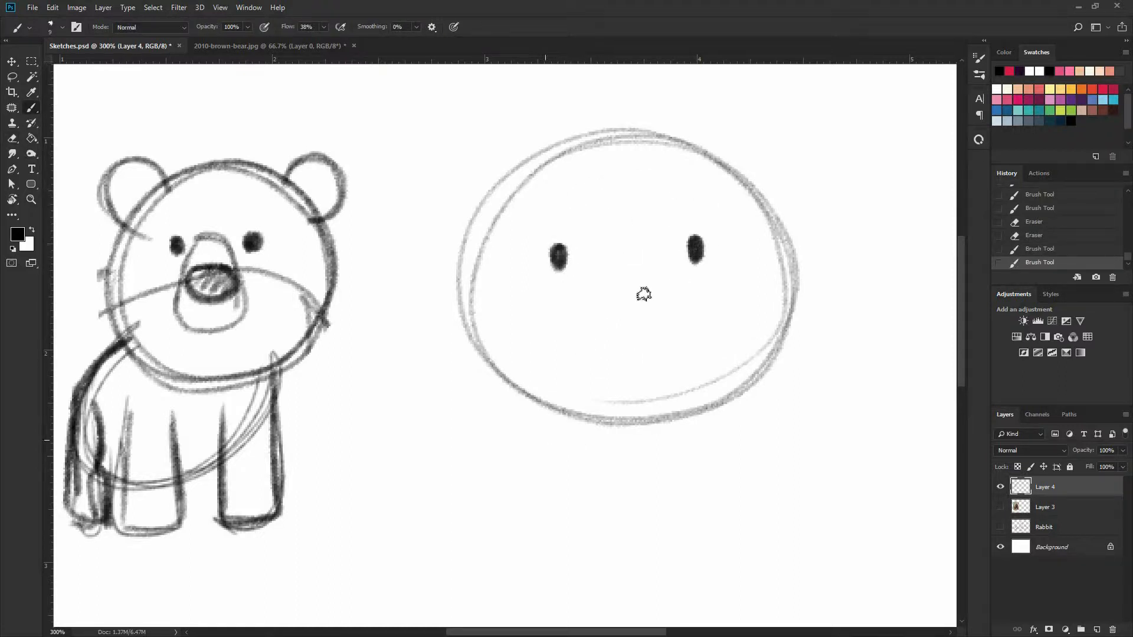
Draw a large shaded oval nose between the new head's eyes, with a small W-shaped mouth beneath it
{"action": "mouse_move", "coordinate": [195, 285]}
{"action": "left_mouse_down"}
{"action": "mouse_move", "coordinate": [243, 276]}
{"action": "mouse_move", "coordinate": [199, 270]}
{"action": "left_mouse_up"}
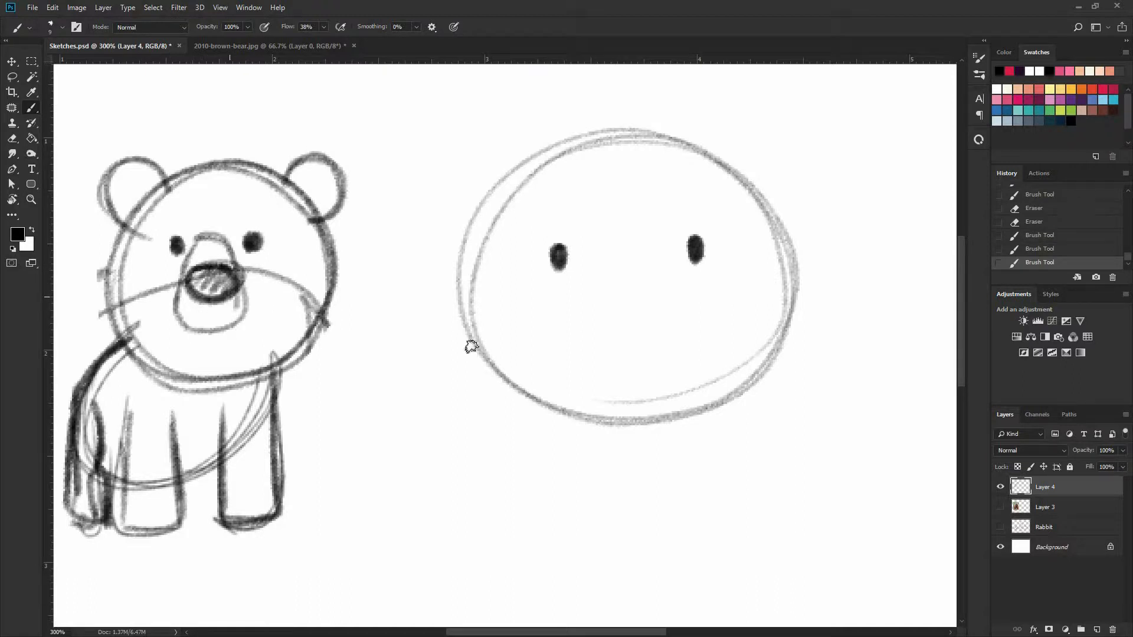
{"action": "mouse_move", "coordinate": [657, 270]}
{"action": "left_mouse_down"}
{"action": "mouse_move", "coordinate": [671, 302]}
{"action": "mouse_move", "coordinate": [608, 279]}
{"action": "mouse_move", "coordinate": [671, 280]}
{"action": "mouse_move", "coordinate": [614, 311]}
{"action": "mouse_move", "coordinate": [623, 272]}
{"action": "mouse_move", "coordinate": [667, 306]}
{"action": "mouse_move", "coordinate": [607, 308]}
{"action": "mouse_move", "coordinate": [638, 294]}
{"action": "mouse_move", "coordinate": [618, 295]}
{"action": "mouse_move", "coordinate": [627, 284]}
{"action": "mouse_move", "coordinate": [626, 303]}
{"action": "mouse_move", "coordinate": [673, 291]}
{"action": "left_mouse_up"}
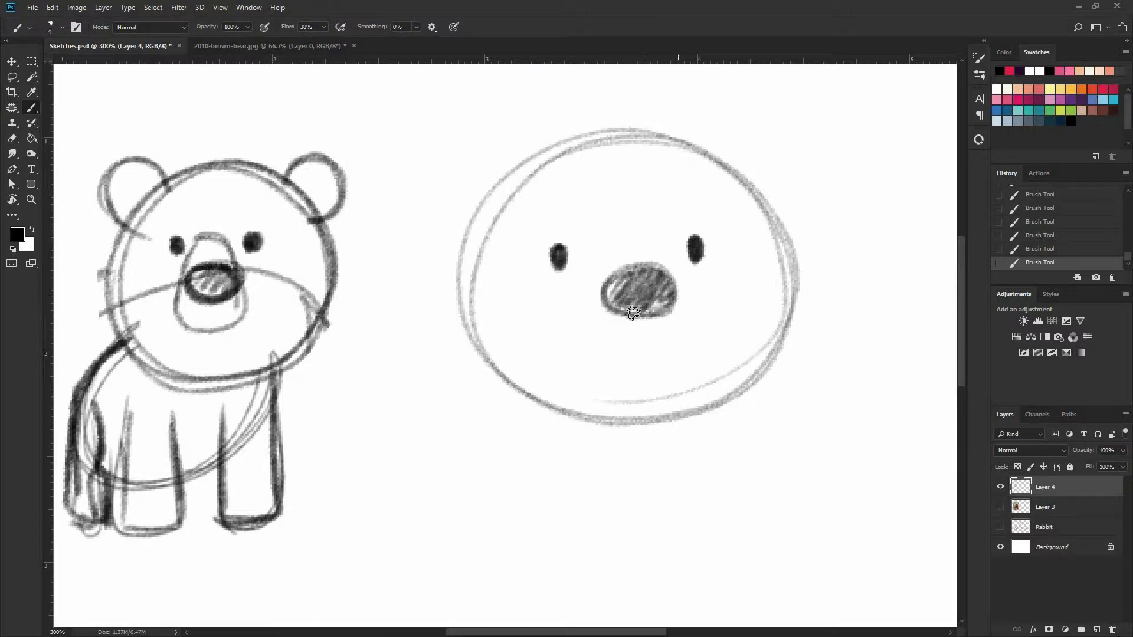
{"action": "mouse_move", "coordinate": [629, 345]}
{"action": "left_mouse_down"}
{"action": "mouse_move", "coordinate": [602, 335]}
{"action": "mouse_move", "coordinate": [653, 344]}
{"action": "mouse_move", "coordinate": [671, 327]}
{"action": "left_mouse_up"}
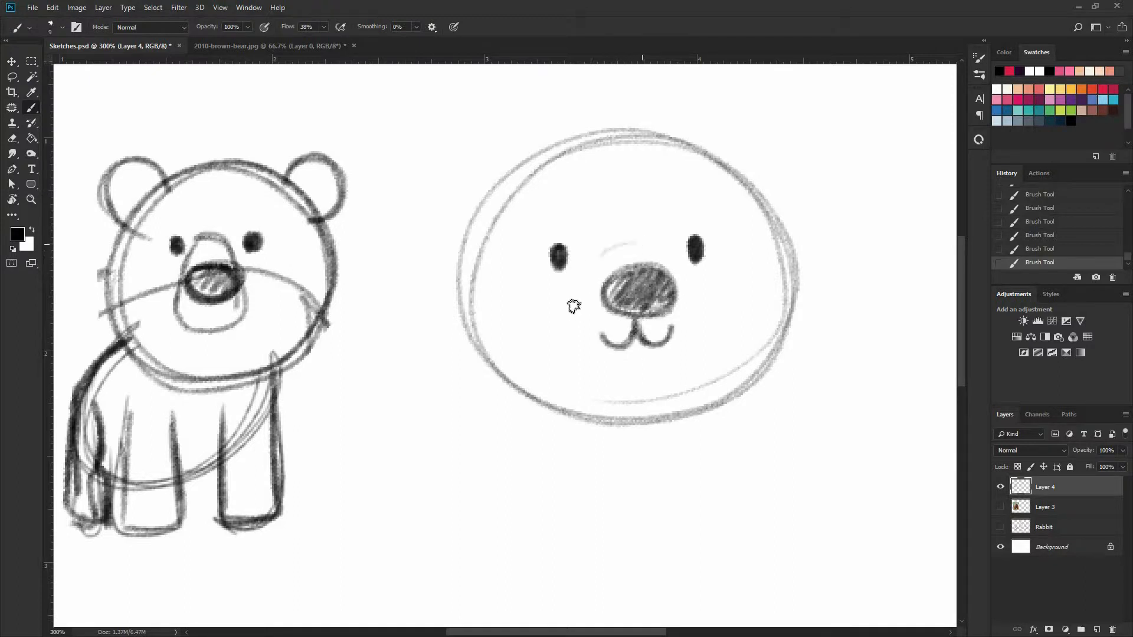
Outline a rounded triangular muzzle around the new nose and mouth, and undo the straight triangle guide lines
{"action": "mouse_move", "coordinate": [619, 241]}
{"action": "left_mouse_down"}
{"action": "mouse_move", "coordinate": [575, 295]}
{"action": "mouse_move", "coordinate": [587, 367]}
{"action": "left_mouse_up"}
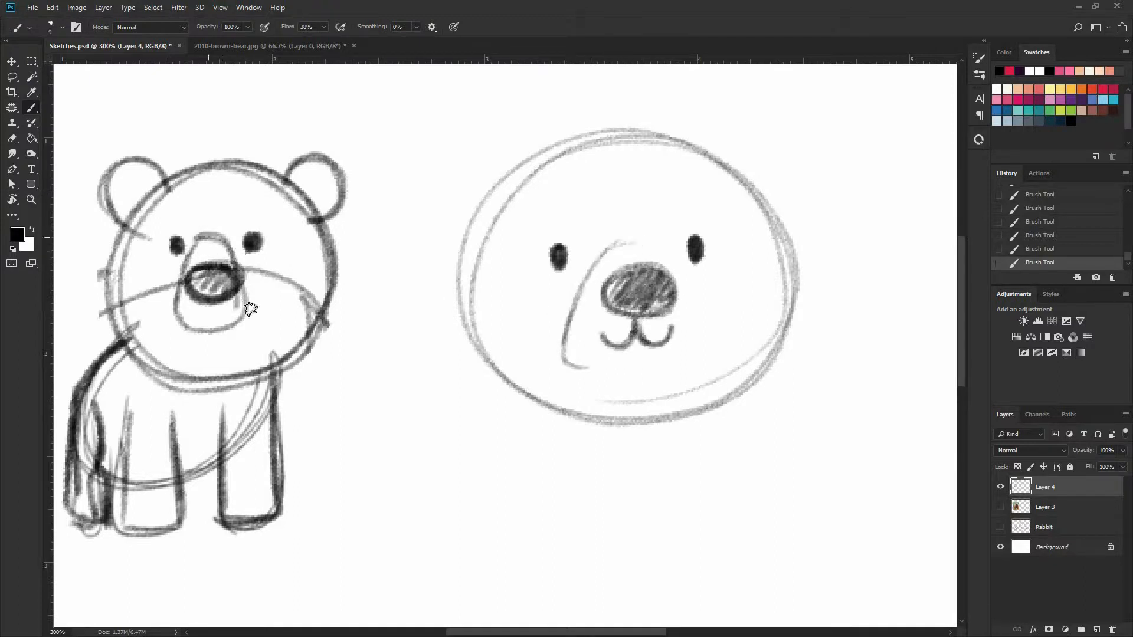
{"action": "mouse_move", "coordinate": [616, 243]}
{"action": "left_mouse_down"}
{"action": "mouse_move", "coordinate": [688, 299]}
{"action": "mouse_move", "coordinate": [695, 359]}
{"action": "mouse_move", "coordinate": [561, 363]}
{"action": "mouse_move", "coordinate": [594, 260]}
{"action": "mouse_move", "coordinate": [663, 253]}
{"action": "mouse_move", "coordinate": [647, 324]}
{"action": "mouse_move", "coordinate": [570, 352]}
{"action": "mouse_move", "coordinate": [586, 364]}
{"action": "mouse_move", "coordinate": [540, 361]}
{"action": "left_mouse_up"}
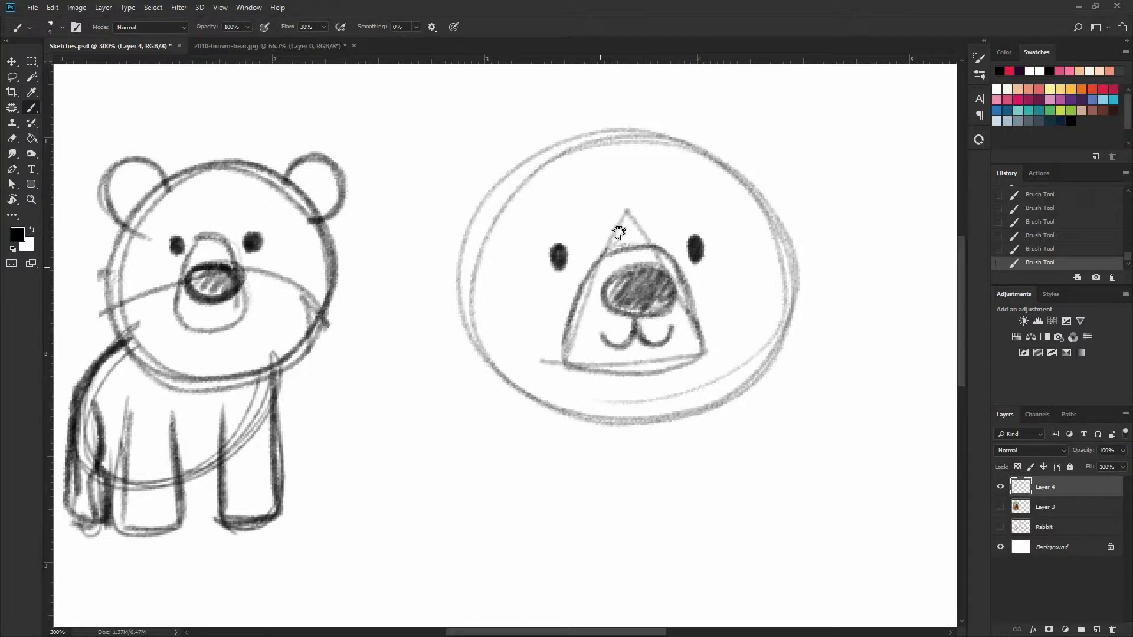
{"action": "key", "text": "ctrl+z"}
{"action": "mouse_move", "coordinate": [628, 245]}
{"action": "left_mouse_down"}
{"action": "mouse_move", "coordinate": [687, 277]}
{"action": "mouse_move", "coordinate": [703, 359]}
{"action": "mouse_move", "coordinate": [590, 371]}
{"action": "left_mouse_up"}
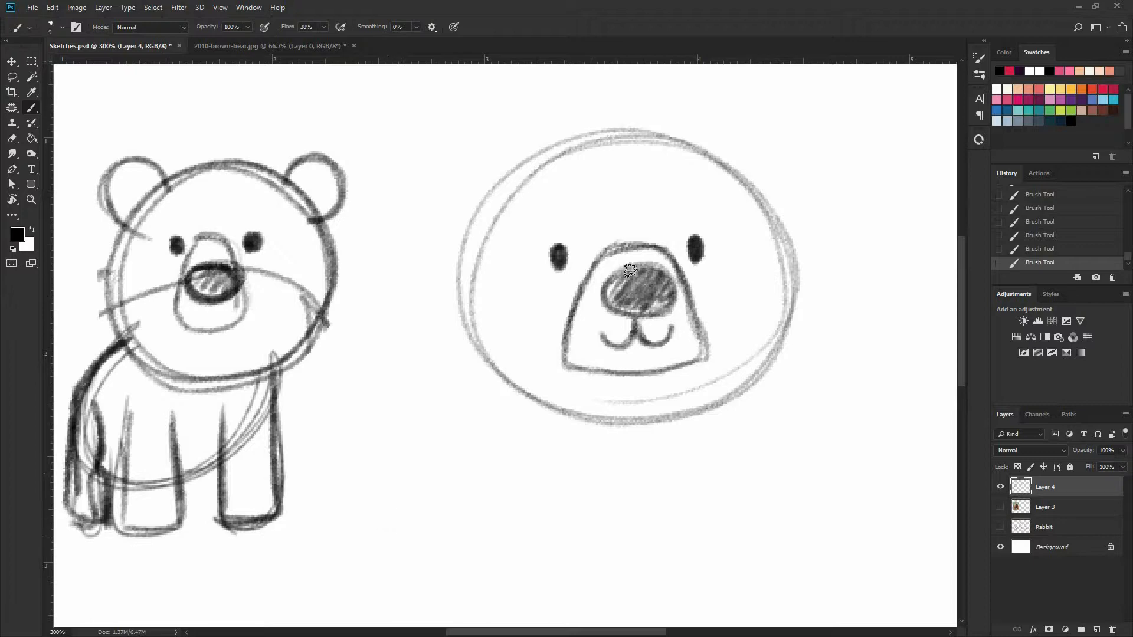
Draw round ears on both upper sides of the second bear's head, erasing the overlapping lines where the first ear meets the head
{"action": "left_click_drag", "start_coordinate": [292, 170], "coordinate": [286, 187]}
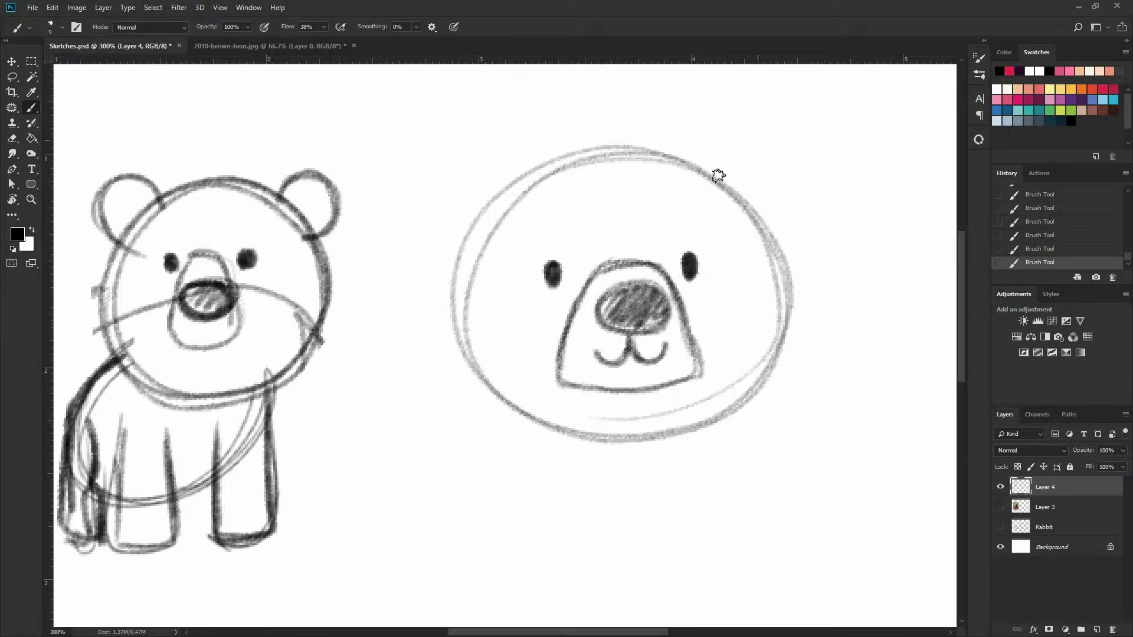
{"action": "left_click_drag", "start_coordinate": [713, 177], "coordinate": [755, 217]}
{"action": "left_click_drag", "start_coordinate": [717, 162], "coordinate": [756, 217]}
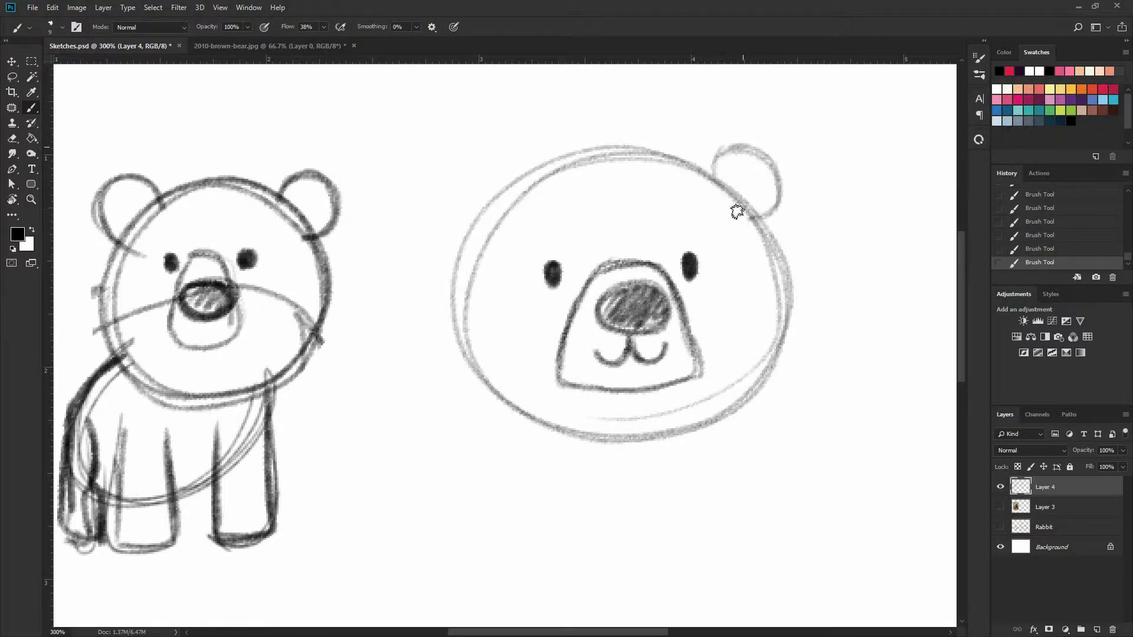
{"action": "mouse_move", "coordinate": [779, 177]}
{"action": "left_mouse_down"}
{"action": "mouse_move", "coordinate": [759, 153]}
{"action": "mouse_move", "coordinate": [779, 198]}
{"action": "left_mouse_up"}
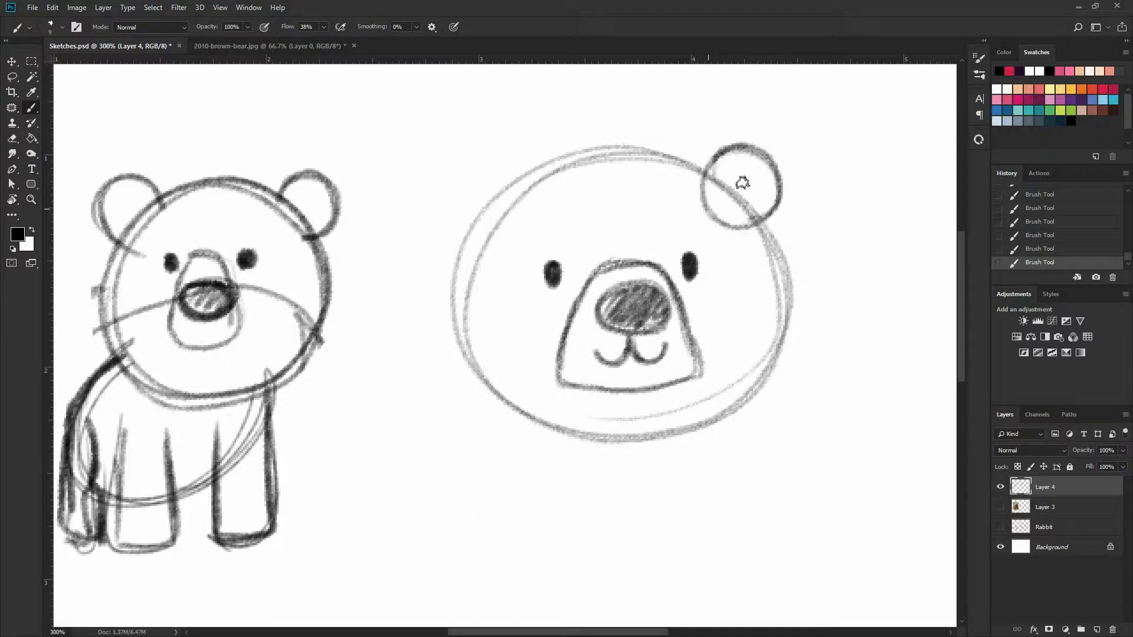
{"action": "left_click_drag", "start_coordinate": [711, 156], "coordinate": [706, 218]}
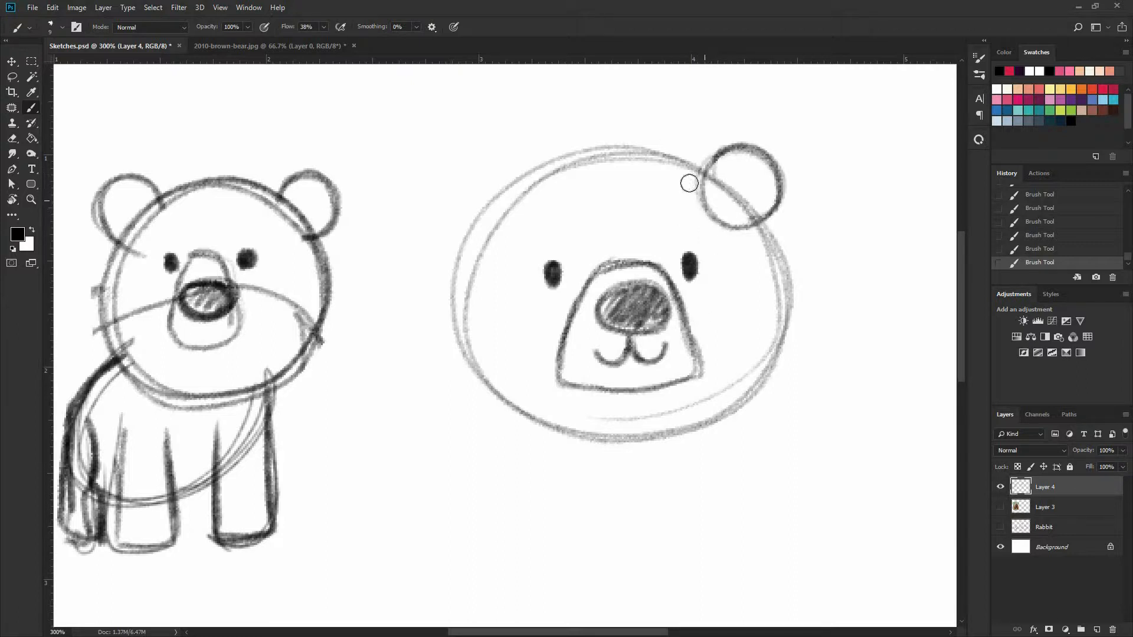
{"action": "key", "text": "e"}
{"action": "mouse_move", "coordinate": [694, 178]}
{"action": "left_mouse_down"}
{"action": "mouse_move", "coordinate": [721, 222]}
{"action": "mouse_move", "coordinate": [745, 231]}
{"action": "left_mouse_up"}
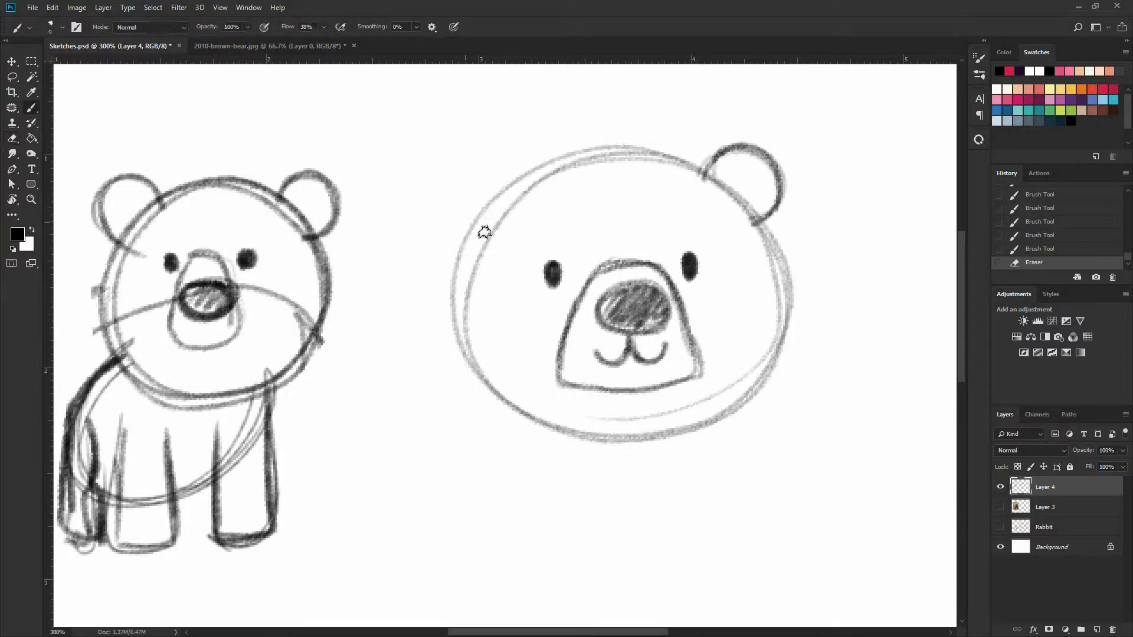
{"action": "mouse_move", "coordinate": [491, 233]}
{"action": "left_mouse_down"}
{"action": "mouse_move", "coordinate": [463, 190]}
{"action": "mouse_move", "coordinate": [537, 188]}
{"action": "mouse_move", "coordinate": [485, 235]}
{"action": "mouse_move", "coordinate": [486, 160]}
{"action": "mouse_move", "coordinate": [489, 234]}
{"action": "left_mouse_up"}
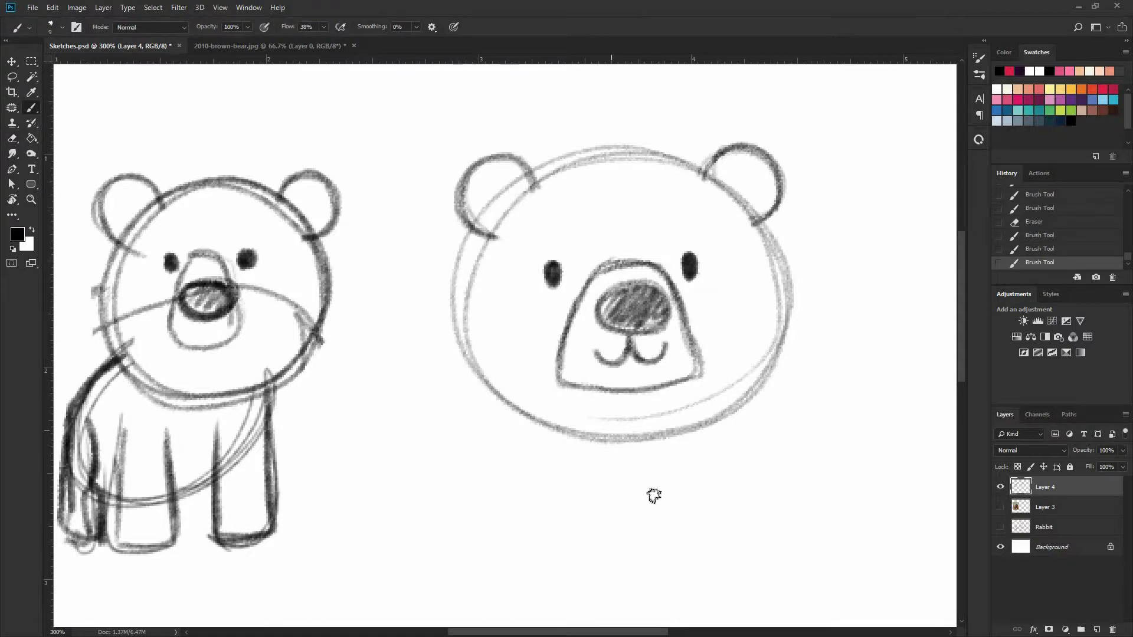
Sketch a small pear-shaped body beneath the second bear's head, and undo the full oval guide lines drawn over it
{"action": "left_click_drag", "start_coordinate": [710, 354], "coordinate": [746, 258]}
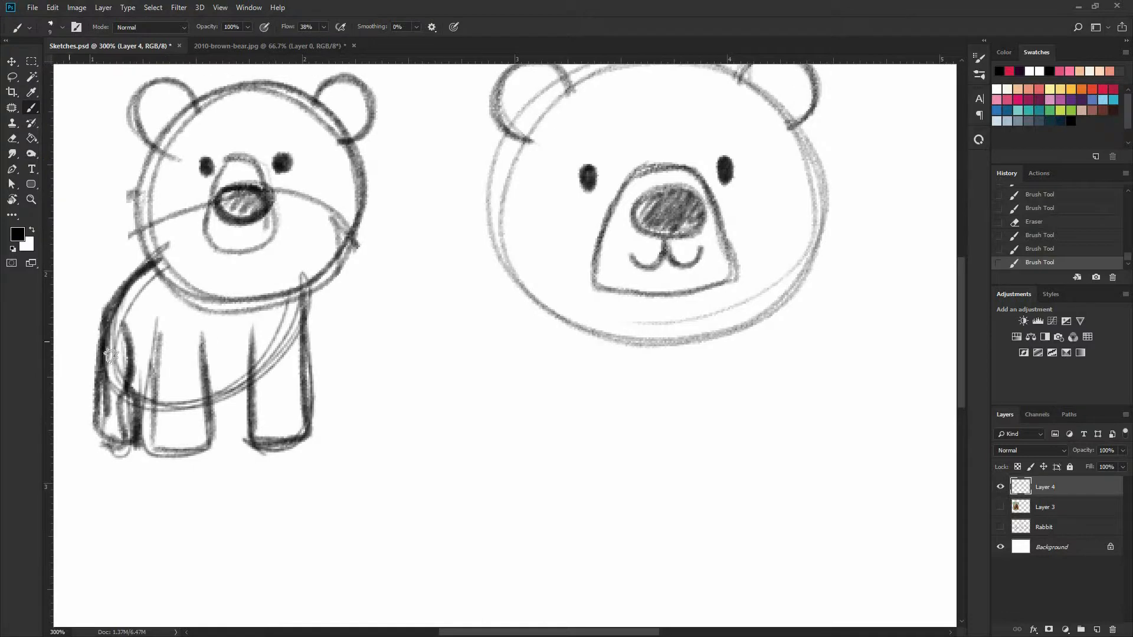
{"action": "left_click", "coordinate": [1000, 529]}
{"action": "left_click", "coordinate": [1000, 528]}
{"action": "mouse_move", "coordinate": [508, 295]}
{"action": "left_mouse_down"}
{"action": "mouse_move", "coordinate": [493, 282]}
{"action": "mouse_move", "coordinate": [486, 327]}
{"action": "left_mouse_up"}
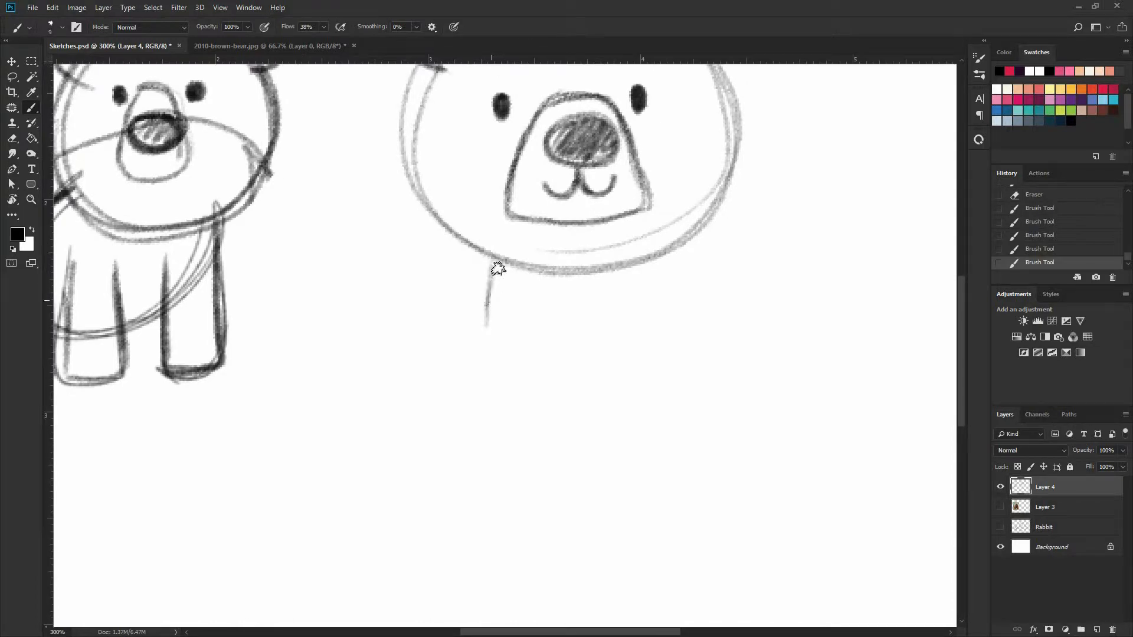
{"action": "mouse_move", "coordinate": [495, 267]}
{"action": "left_mouse_down"}
{"action": "mouse_move", "coordinate": [630, 367]}
{"action": "mouse_move", "coordinate": [649, 274]}
{"action": "left_mouse_up"}
{"action": "mouse_move", "coordinate": [655, 337]}
{"action": "left_mouse_down"}
{"action": "mouse_move", "coordinate": [629, 390]}
{"action": "mouse_move", "coordinate": [488, 339]}
{"action": "mouse_move", "coordinate": [488, 286]}
{"action": "left_mouse_up"}
{"action": "left_click_drag", "start_coordinate": [592, 427], "coordinate": [598, 527]}
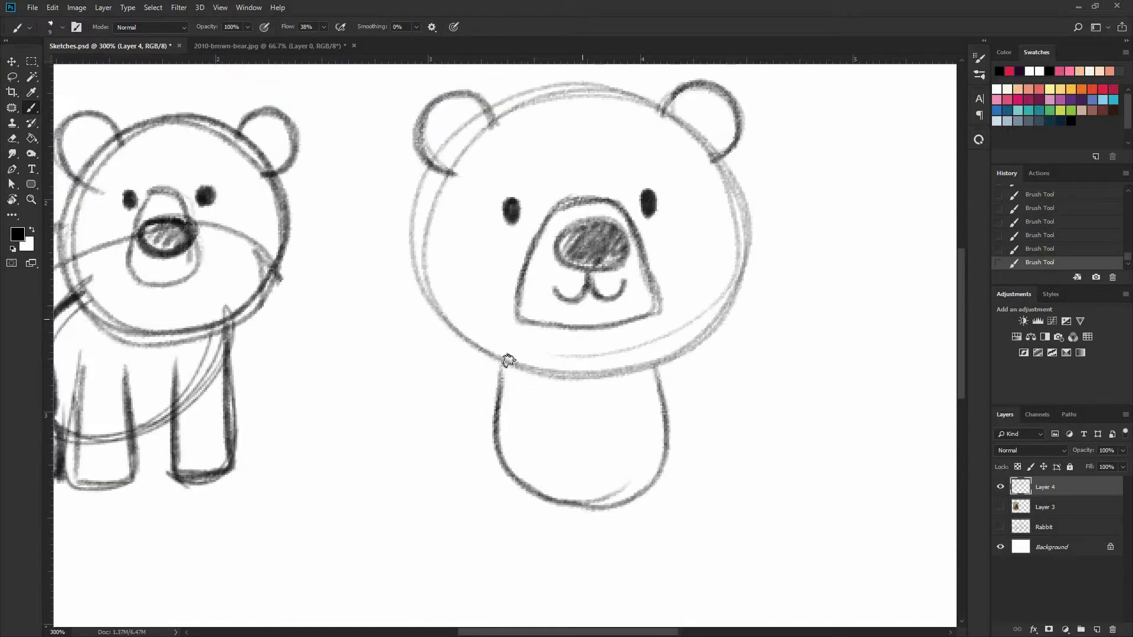
{"action": "mouse_move", "coordinate": [643, 307]}
{"action": "left_mouse_down"}
{"action": "mouse_move", "coordinate": [521, 475]}
{"action": "mouse_move", "coordinate": [663, 392]}
{"action": "mouse_move", "coordinate": [508, 329]}
{"action": "mouse_move", "coordinate": [491, 417]}
{"action": "mouse_move", "coordinate": [659, 386]}
{"action": "left_mouse_up"}
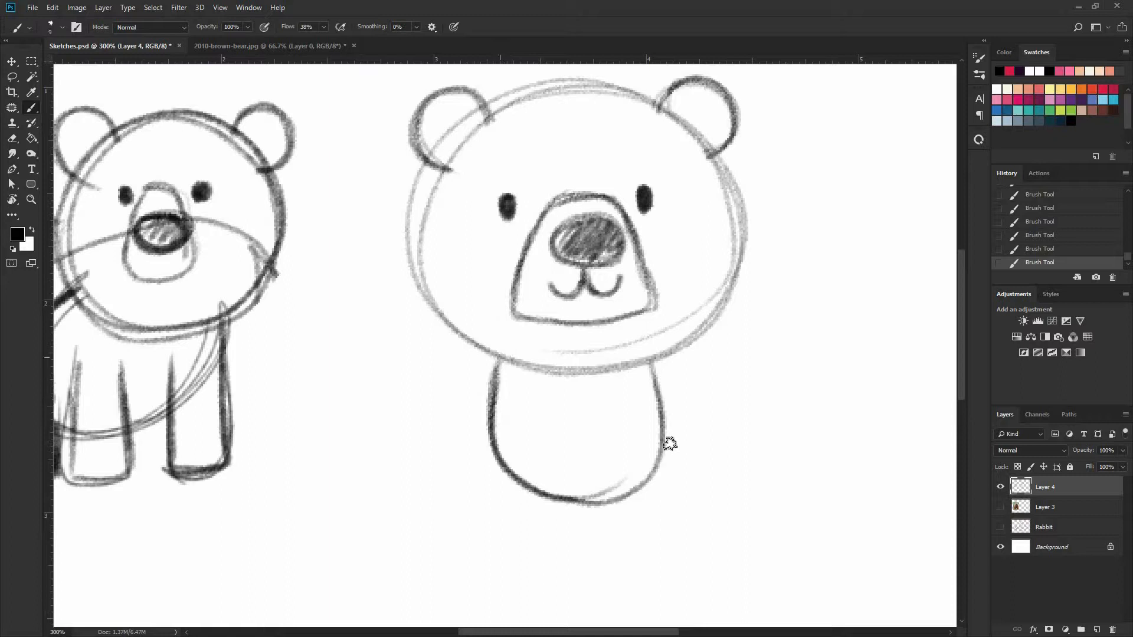
{"action": "left_click_drag", "start_coordinate": [496, 381], "coordinate": [642, 479]}
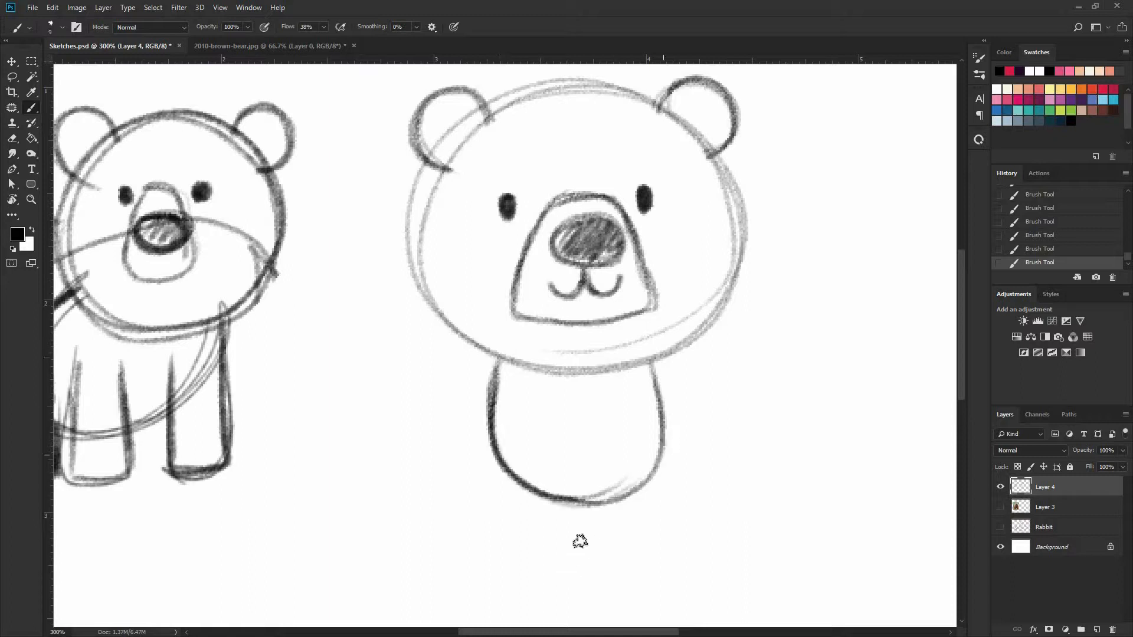
Draw two small rounded feet pointing outward at the base of the second bear's body
{"action": "left_click_drag", "start_coordinate": [608, 444], "coordinate": [625, 383]}
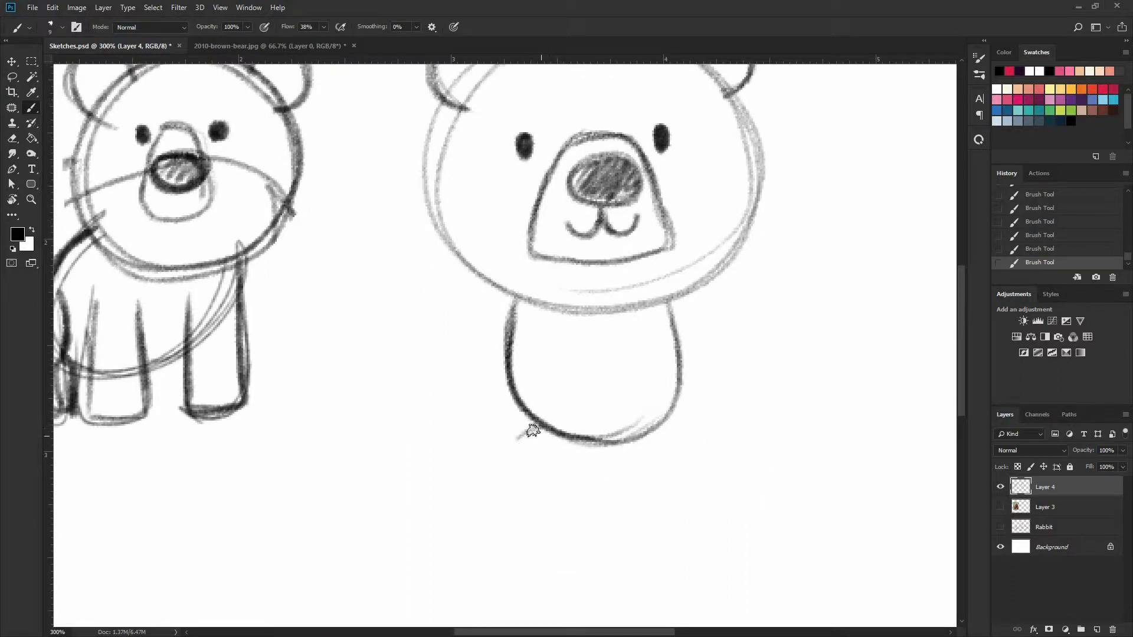
{"action": "mouse_move", "coordinate": [583, 440]}
{"action": "left_mouse_down"}
{"action": "mouse_move", "coordinate": [519, 443]}
{"action": "mouse_move", "coordinate": [551, 463]}
{"action": "mouse_move", "coordinate": [678, 430]}
{"action": "mouse_move", "coordinate": [652, 458]}
{"action": "mouse_move", "coordinate": [665, 420]}
{"action": "left_mouse_up"}
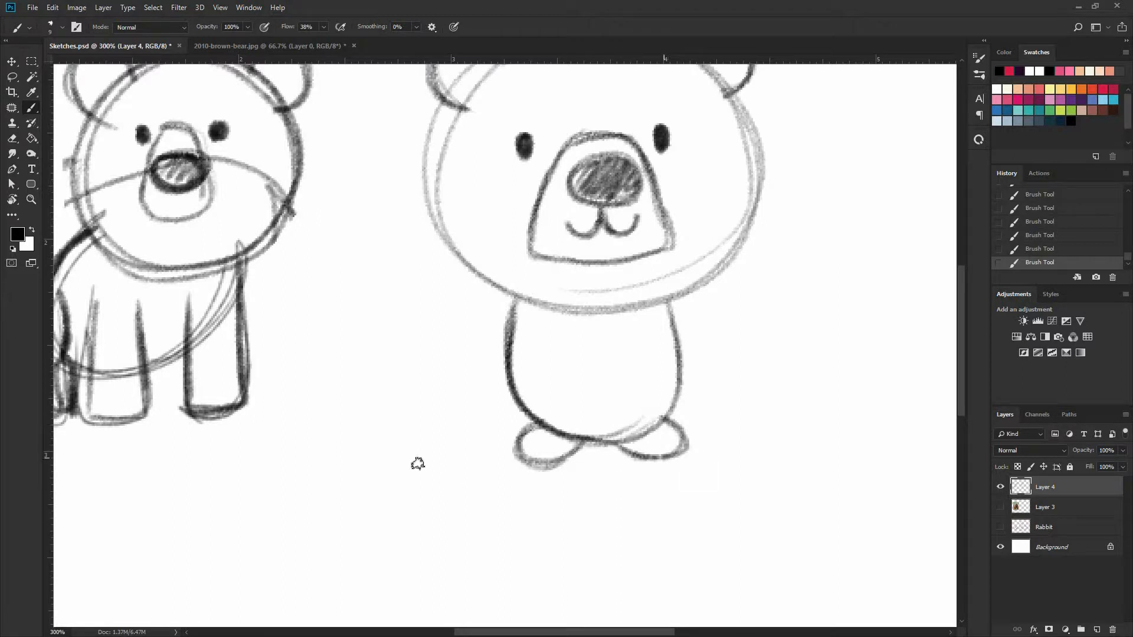
{"action": "left_click_drag", "start_coordinate": [551, 420], "coordinate": [641, 429]}
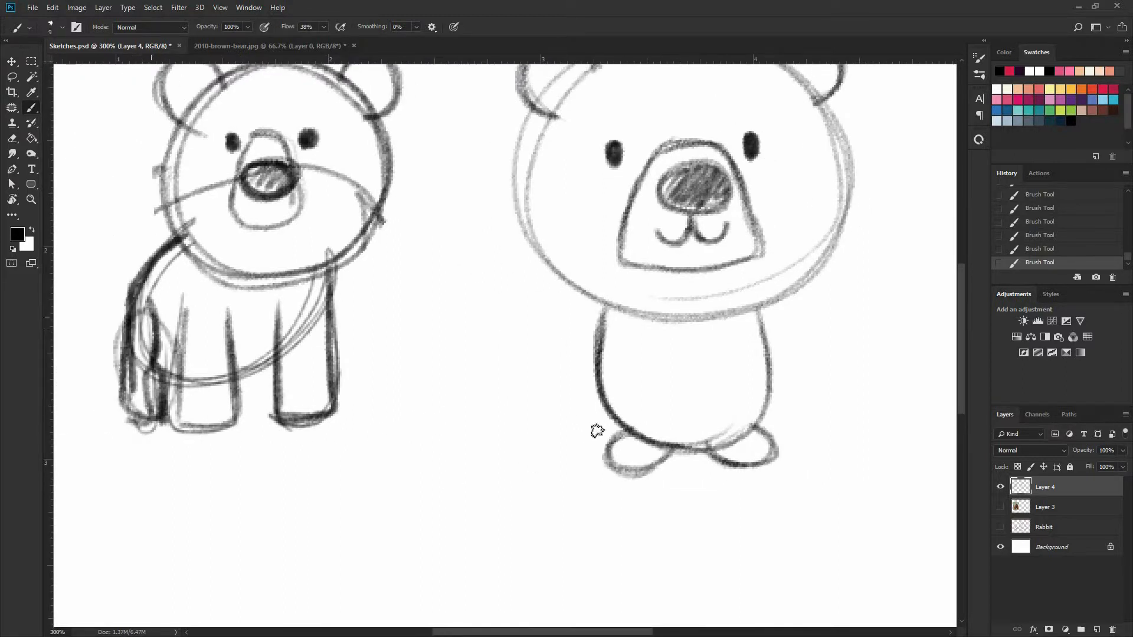
{"action": "mouse_move", "coordinate": [620, 379]}
{"action": "left_mouse_down"}
{"action": "mouse_move", "coordinate": [663, 412]}
{"action": "mouse_move", "coordinate": [618, 383]}
{"action": "left_mouse_up"}
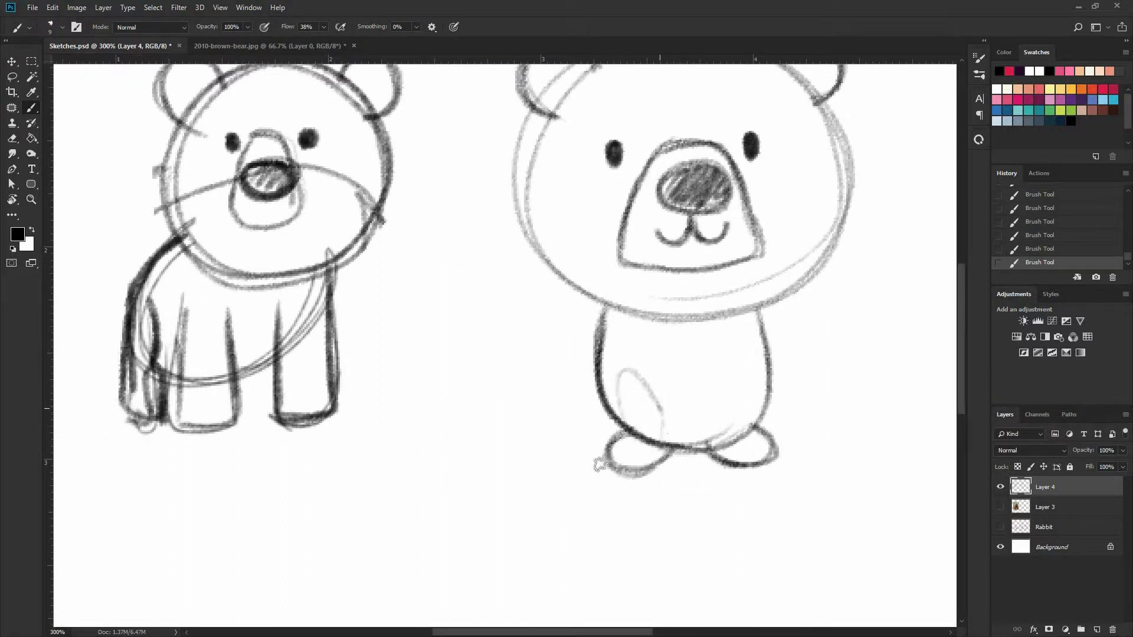
{"action": "key", "text": "ctrl+z"}
{"action": "left_click_drag", "start_coordinate": [489, 437], "coordinate": [369, 488]}
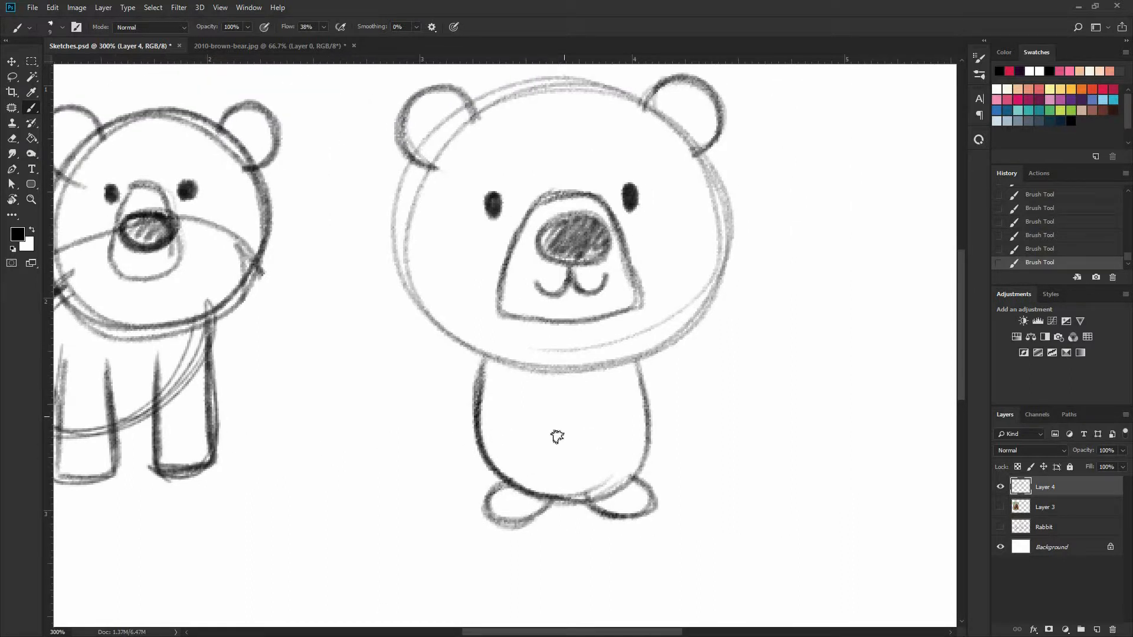
{"action": "left_click_drag", "start_coordinate": [582, 420], "coordinate": [590, 410]}
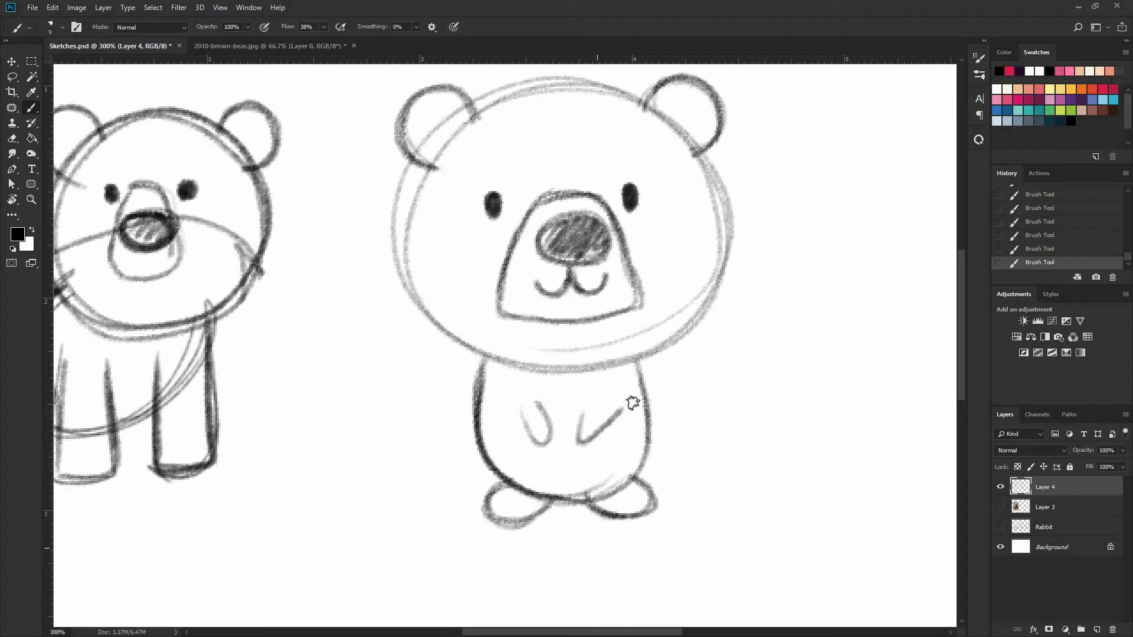
{"action": "key", "text": "ctrl+z"}
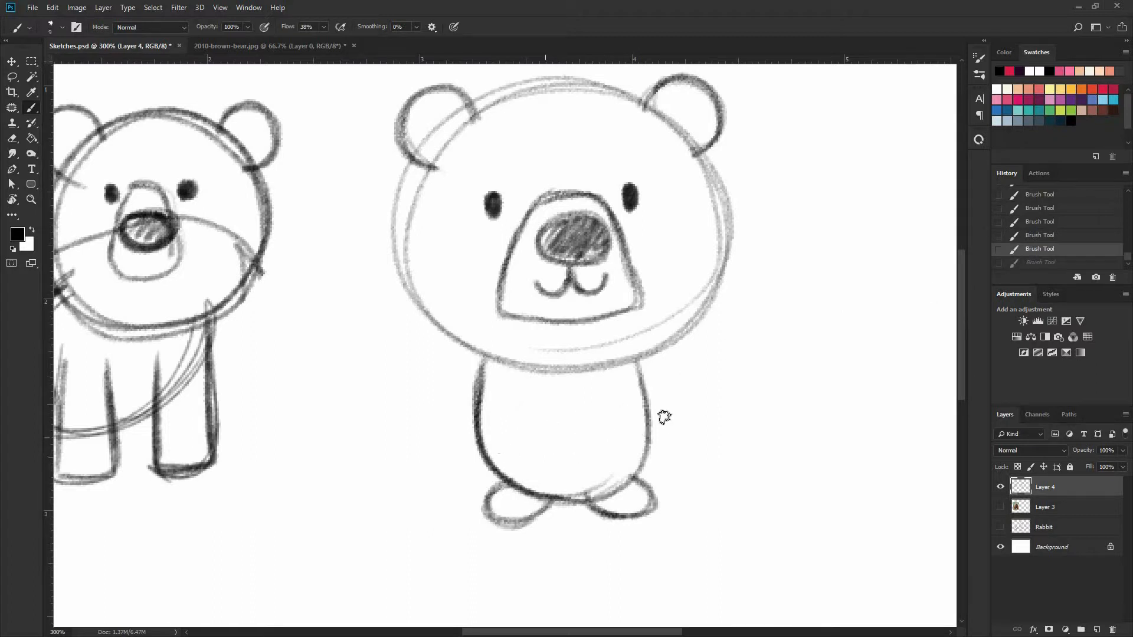
{"action": "mouse_move", "coordinate": [678, 421]}
{"action": "left_mouse_down"}
{"action": "mouse_move", "coordinate": [673, 430]}
{"action": "mouse_move", "coordinate": [637, 392]}
{"action": "mouse_move", "coordinate": [652, 422]}
{"action": "left_mouse_up"}
{"action": "key", "text": "ctrl+z"}
Draw two short teardrop-shaped arms angling outward from the second bear's neck along each side of the body
{"action": "mouse_move", "coordinate": [212, 336]}
{"action": "left_mouse_down"}
{"action": "mouse_move", "coordinate": [166, 387]}
{"action": "mouse_move", "coordinate": [246, 395]}
{"action": "mouse_move", "coordinate": [208, 403]}
{"action": "left_mouse_up"}
{"action": "mouse_move", "coordinate": [641, 359]}
{"action": "left_mouse_down"}
{"action": "mouse_move", "coordinate": [682, 426]}
{"action": "mouse_move", "coordinate": [640, 411]}
{"action": "mouse_move", "coordinate": [685, 416]}
{"action": "mouse_move", "coordinate": [642, 359]}
{"action": "mouse_move", "coordinate": [688, 419]}
{"action": "mouse_move", "coordinate": [649, 414]}
{"action": "left_mouse_up"}
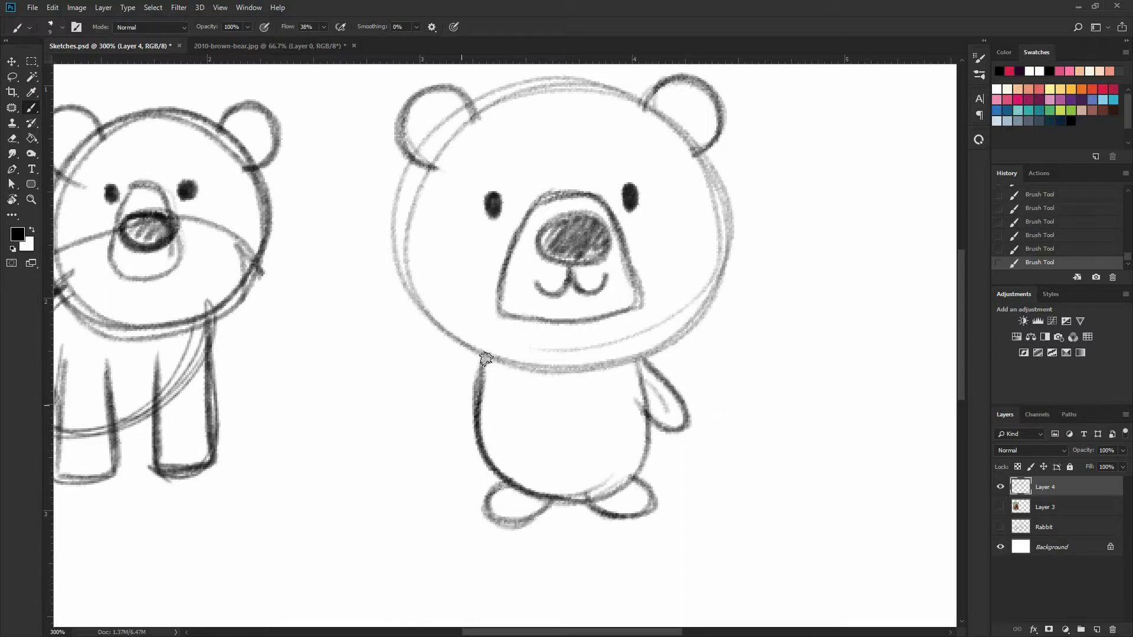
{"action": "mouse_move", "coordinate": [464, 372]}
{"action": "left_mouse_down"}
{"action": "mouse_move", "coordinate": [470, 412]}
{"action": "mouse_move", "coordinate": [463, 372]}
{"action": "mouse_move", "coordinate": [434, 432]}
{"action": "mouse_move", "coordinate": [480, 358]}
{"action": "mouse_move", "coordinate": [436, 430]}
{"action": "left_mouse_up"}
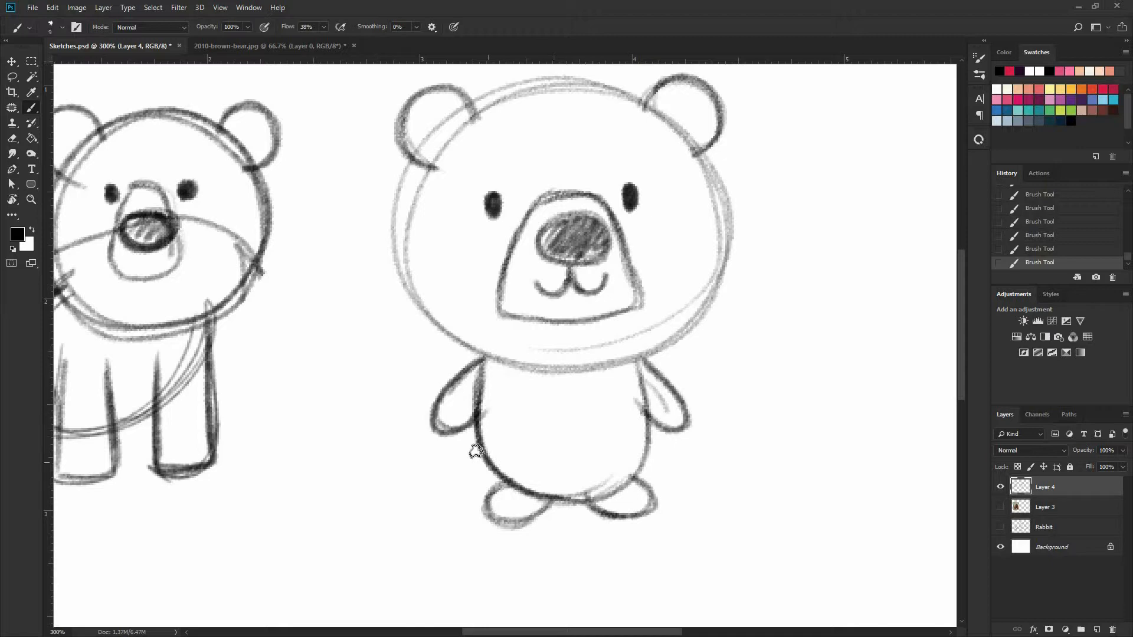
Show the bear photo on Layer 3 to check the reference, undo the stray stroke, and hide the photo again
{"action": "left_click_drag", "start_coordinate": [671, 426], "coordinate": [888, 402]}
{"action": "left_click", "coordinate": [1000, 507]}
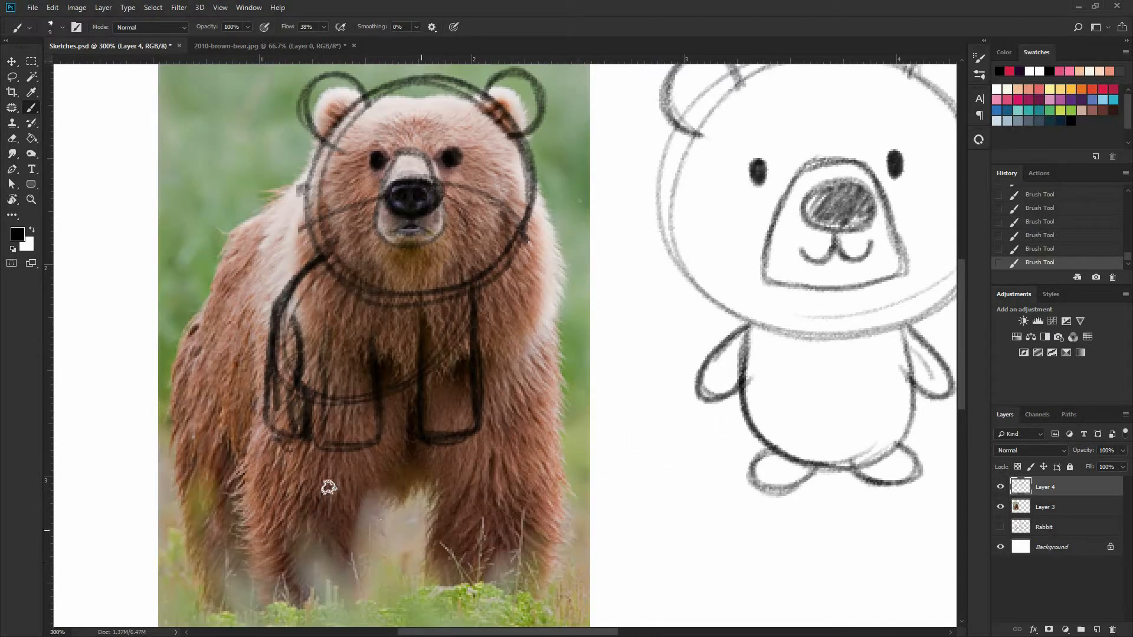
{"action": "mouse_move", "coordinate": [429, 489]}
{"action": "left_mouse_down"}
{"action": "mouse_move", "coordinate": [366, 549]}
{"action": "mouse_move", "coordinate": [436, 499]}
{"action": "left_mouse_up"}
{"action": "key", "text": "ctrl+z"}
{"action": "left_click", "coordinate": [1000, 507]}
Draw an arched belly patch across the second bear's lower body, undoing the first attempts and darkening the final curve
{"action": "mouse_move", "coordinate": [734, 450]}
{"action": "left_mouse_down"}
{"action": "mouse_move", "coordinate": [611, 394]}
{"action": "mouse_move", "coordinate": [592, 417]}
{"action": "mouse_move", "coordinate": [657, 381]}
{"action": "mouse_move", "coordinate": [723, 416]}
{"action": "left_mouse_up"}
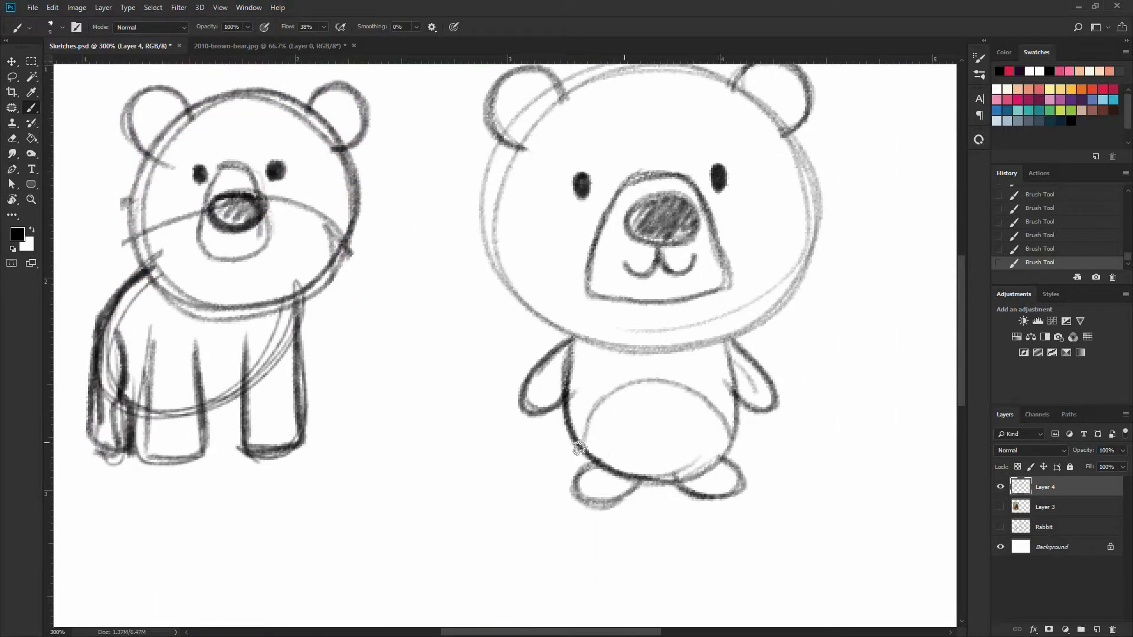
{"action": "key", "text": "ctrl+z"}
{"action": "mouse_move", "coordinate": [579, 441]}
{"action": "left_mouse_down"}
{"action": "mouse_move", "coordinate": [679, 378]}
{"action": "mouse_move", "coordinate": [735, 433]}
{"action": "left_mouse_up"}
{"action": "key", "text": "ctrl+z"}
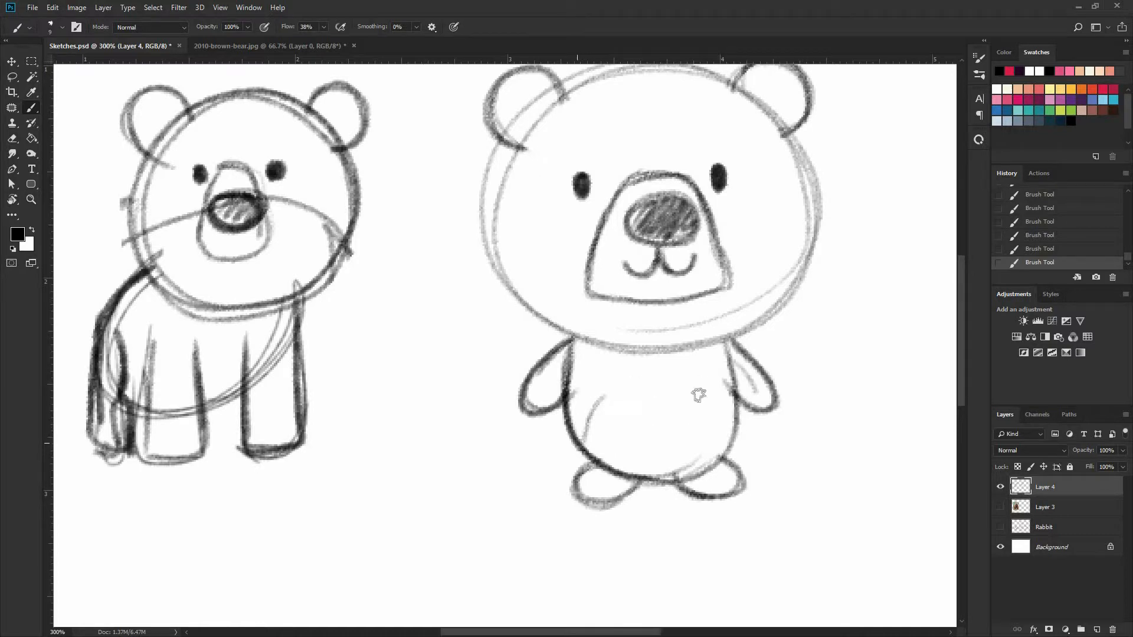
{"action": "mouse_move", "coordinate": [575, 439]}
{"action": "left_mouse_down"}
{"action": "mouse_move", "coordinate": [709, 390]}
{"action": "mouse_move", "coordinate": [732, 436]}
{"action": "left_mouse_up"}
{"action": "left_click_drag", "start_coordinate": [711, 383], "coordinate": [596, 392]}
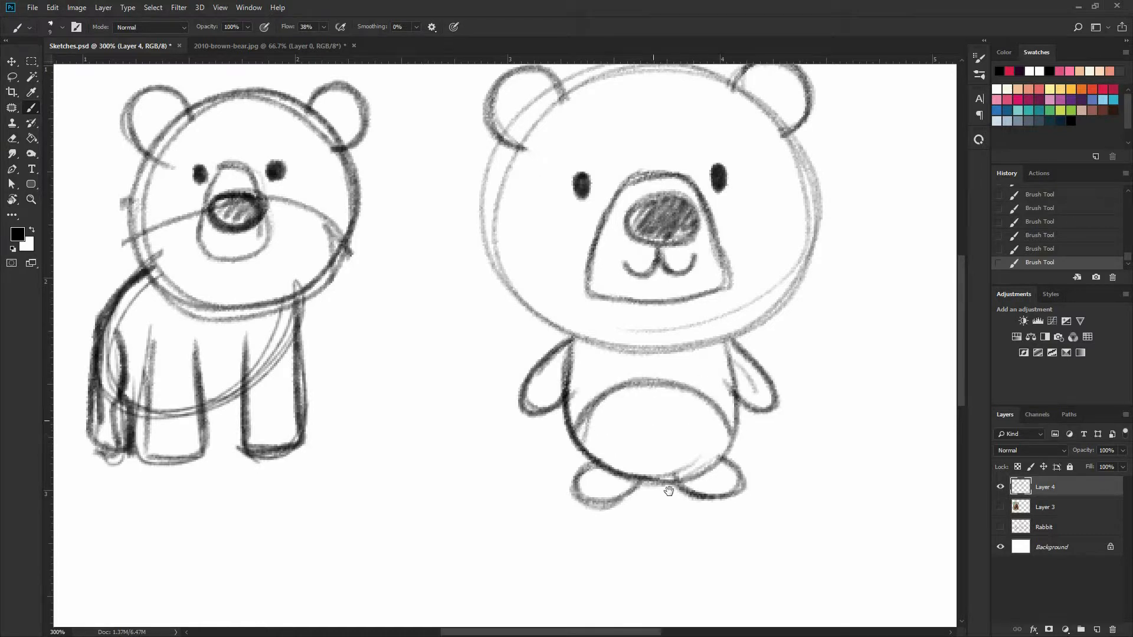
Darken the second bear's head outline with a cleaner, more defined oval between the ears and along the cheeks
{"action": "scroll", "coordinate": [498, 389], "scroll_direction": "up", "scroll_amount": 3}
{"action": "scroll", "coordinate": [498, 390], "scroll_direction": "right", "scroll_amount": 3}
{"action": "mouse_move", "coordinate": [430, 367]}
{"action": "left_mouse_down"}
{"action": "mouse_move", "coordinate": [721, 235]}
{"action": "mouse_move", "coordinate": [612, 413]}
{"action": "left_mouse_up"}
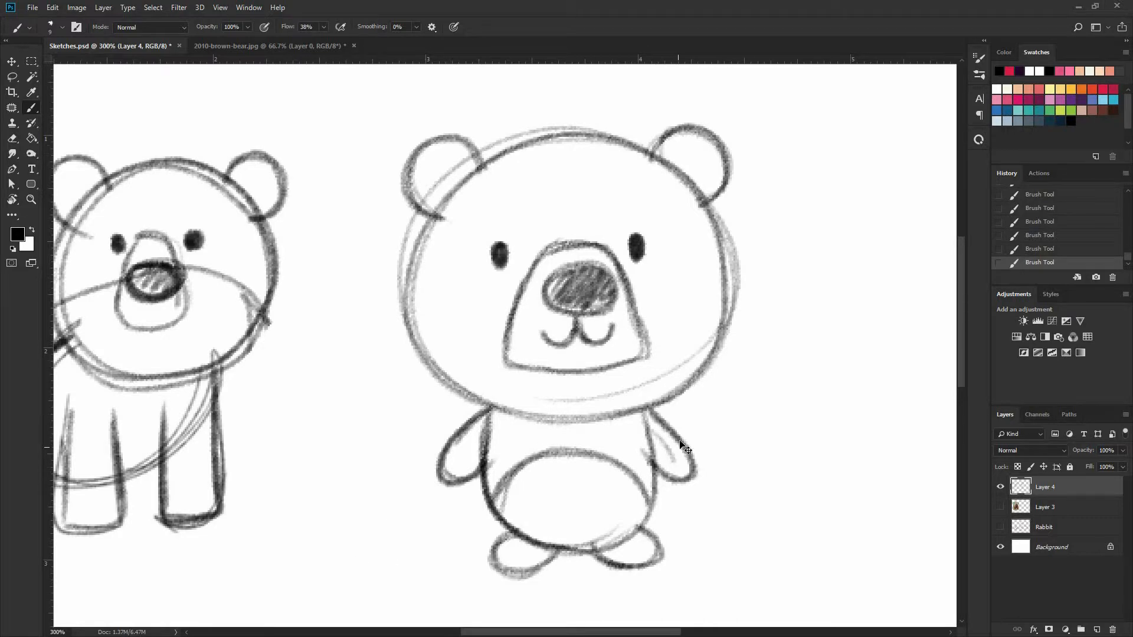
Check the Rabbit sketch layer for comparison, and outline a third bear head beside the second with a flat top and rounded chin
{"action": "key", "text": "ctrl+minus"}
{"action": "key", "text": "ctrl+minus"}
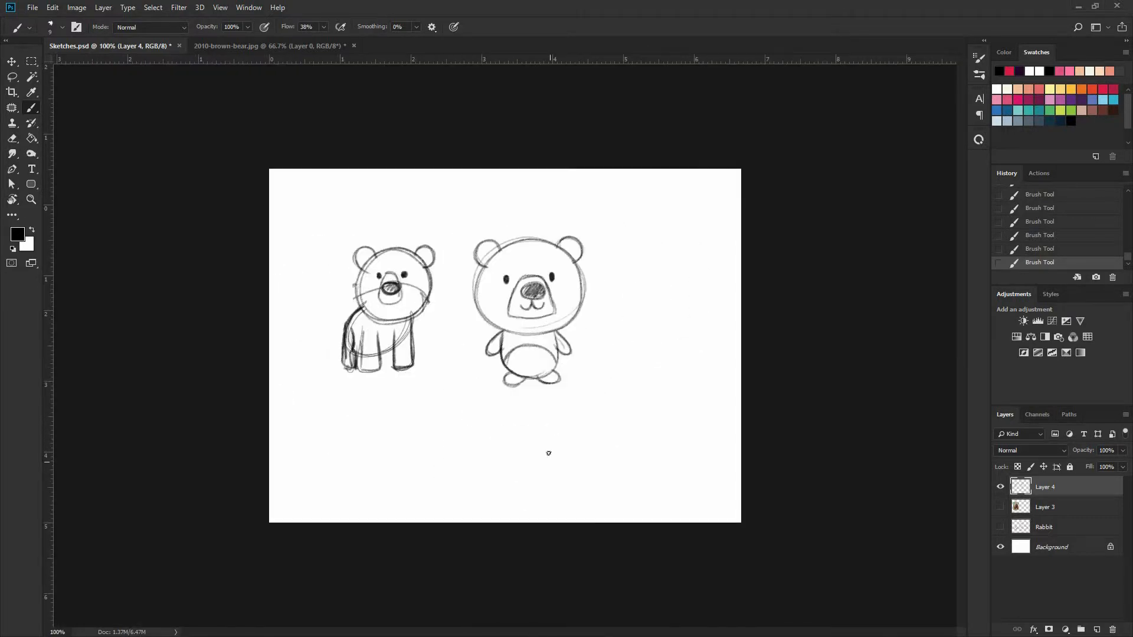
{"action": "key", "text": "ctrl+plus"}
{"action": "left_click_drag", "start_coordinate": [636, 347], "coordinate": [586, 365]}
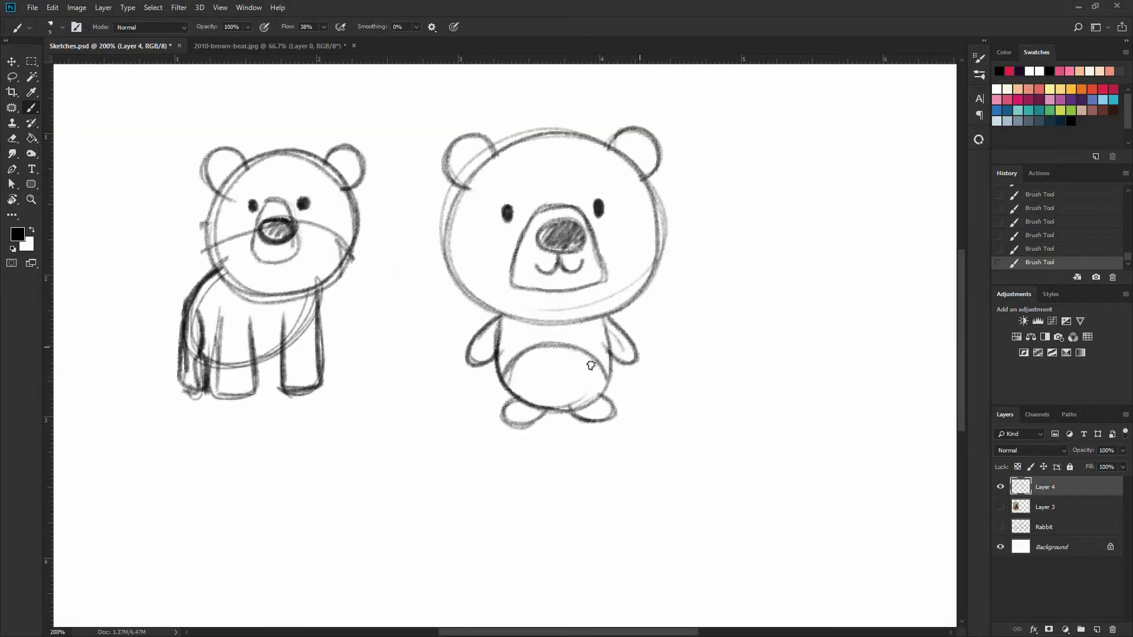
{"action": "left_click", "coordinate": [1002, 529]}
{"action": "left_click", "coordinate": [1002, 529]}
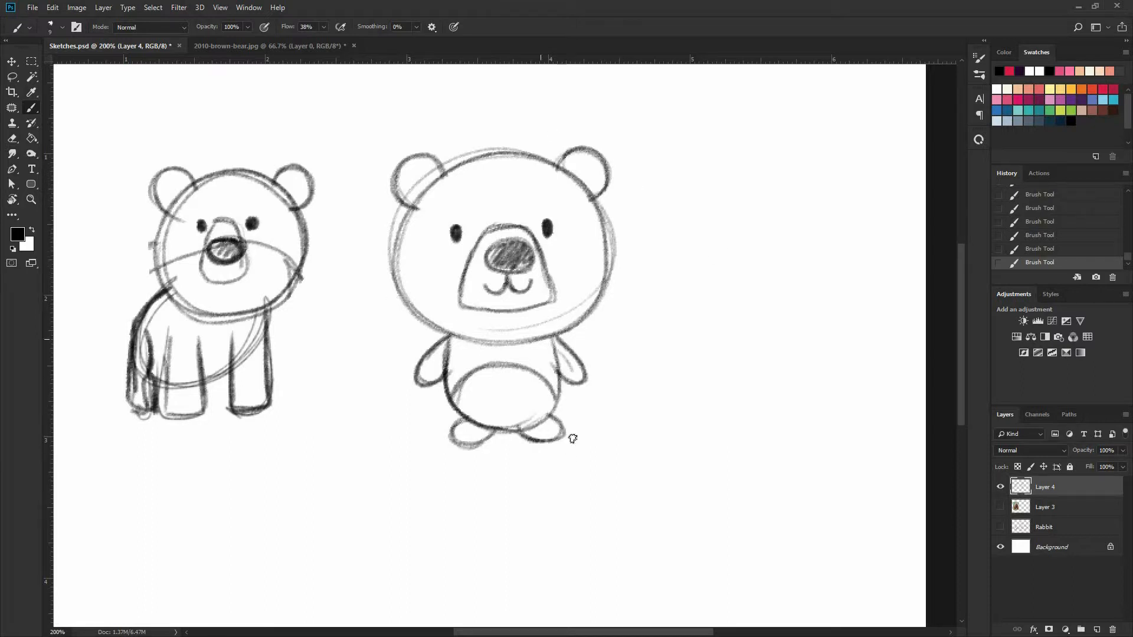
{"action": "mouse_move", "coordinate": [702, 237]}
{"action": "left_mouse_down"}
{"action": "mouse_move", "coordinate": [856, 234]}
{"action": "mouse_move", "coordinate": [701, 311]}
{"action": "mouse_move", "coordinate": [704, 338]}
{"action": "left_mouse_up"}
{"action": "mouse_move", "coordinate": [700, 295]}
{"action": "left_mouse_down"}
{"action": "mouse_move", "coordinate": [849, 268]}
{"action": "mouse_move", "coordinate": [843, 321]}
{"action": "left_mouse_up"}
{"action": "mouse_move", "coordinate": [858, 247]}
{"action": "left_mouse_down"}
{"action": "mouse_move", "coordinate": [850, 336]}
{"action": "mouse_move", "coordinate": [699, 295]}
{"action": "left_mouse_up"}
{"action": "left_click_drag", "start_coordinate": [696, 243], "coordinate": [773, 367]}
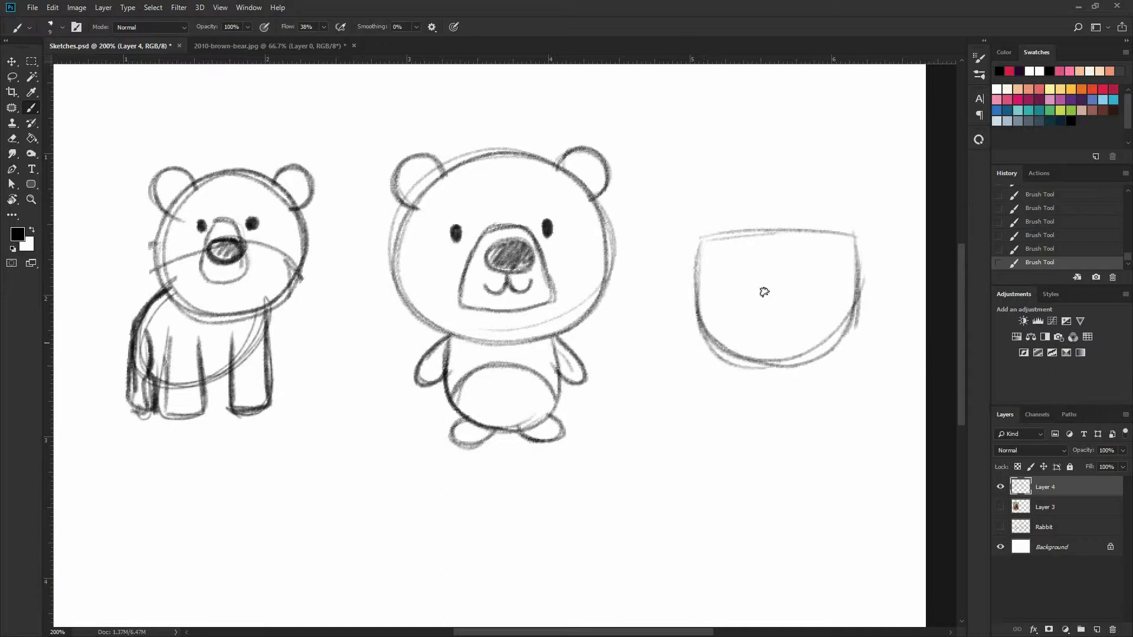
Draw two small, filled oval eyes set wide apart in the upper half of the third head
{"action": "left_click_drag", "start_coordinate": [742, 273], "coordinate": [743, 282]}
{"action": "left_click_drag", "start_coordinate": [813, 271], "coordinate": [812, 284]}
{"action": "left_click_drag", "start_coordinate": [741, 280], "coordinate": [742, 270]}
{"action": "left_click_drag", "start_coordinate": [811, 281], "coordinate": [812, 271]}
Add a round ear to each upper corner of the third head and round off the corners beneath them
{"action": "left_click_drag", "start_coordinate": [877, 231], "coordinate": [855, 257]}
{"action": "mouse_move", "coordinate": [824, 227]}
{"action": "left_mouse_down"}
{"action": "mouse_move", "coordinate": [878, 231]}
{"action": "mouse_move", "coordinate": [855, 257]}
{"action": "mouse_move", "coordinate": [876, 219]}
{"action": "mouse_move", "coordinate": [827, 223]}
{"action": "mouse_move", "coordinate": [853, 259]}
{"action": "left_mouse_up"}
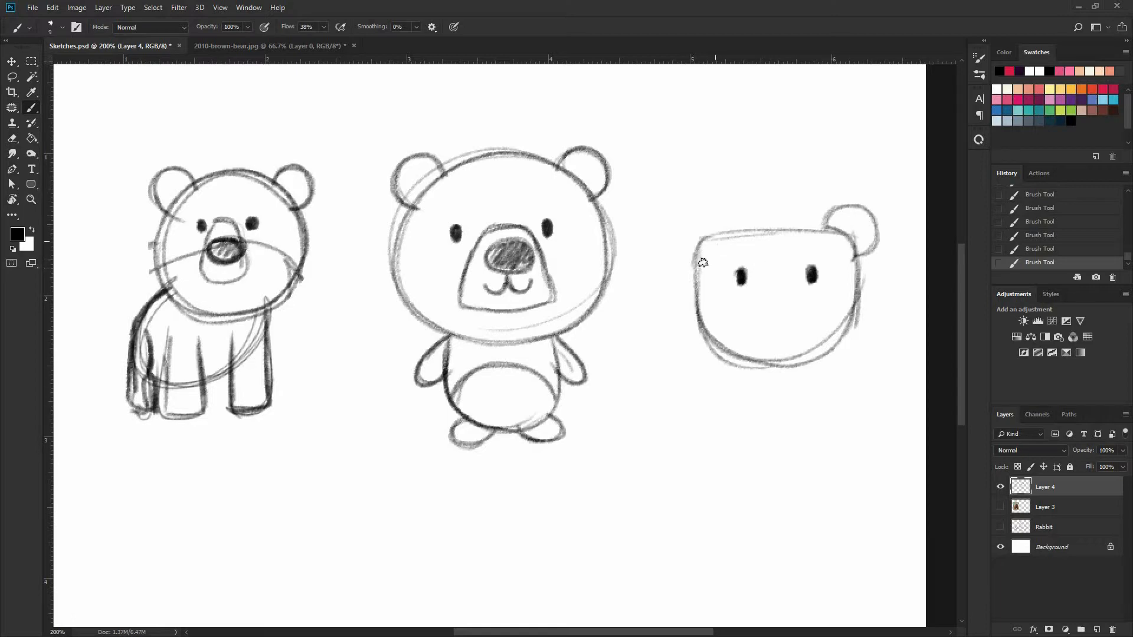
{"action": "mouse_move", "coordinate": [671, 237]}
{"action": "left_mouse_down"}
{"action": "mouse_move", "coordinate": [694, 265]}
{"action": "mouse_move", "coordinate": [727, 231]}
{"action": "left_mouse_up"}
{"action": "left_click_drag", "start_coordinate": [679, 259], "coordinate": [729, 239]}
Draw a shaded oval nose and wide W-shaped smile on the third head, framed by an arched muzzle line
{"action": "mouse_move", "coordinate": [771, 294]}
{"action": "left_mouse_down"}
{"action": "mouse_move", "coordinate": [797, 295]}
{"action": "mouse_move", "coordinate": [771, 321]}
{"action": "mouse_move", "coordinate": [779, 290]}
{"action": "mouse_move", "coordinate": [791, 319]}
{"action": "mouse_move", "coordinate": [755, 306]}
{"action": "mouse_move", "coordinate": [798, 308]}
{"action": "mouse_move", "coordinate": [764, 308]}
{"action": "mouse_move", "coordinate": [775, 293]}
{"action": "mouse_move", "coordinate": [786, 294]}
{"action": "mouse_move", "coordinate": [787, 315]}
{"action": "mouse_move", "coordinate": [763, 317]}
{"action": "mouse_move", "coordinate": [764, 306]}
{"action": "mouse_move", "coordinate": [780, 323]}
{"action": "left_mouse_up"}
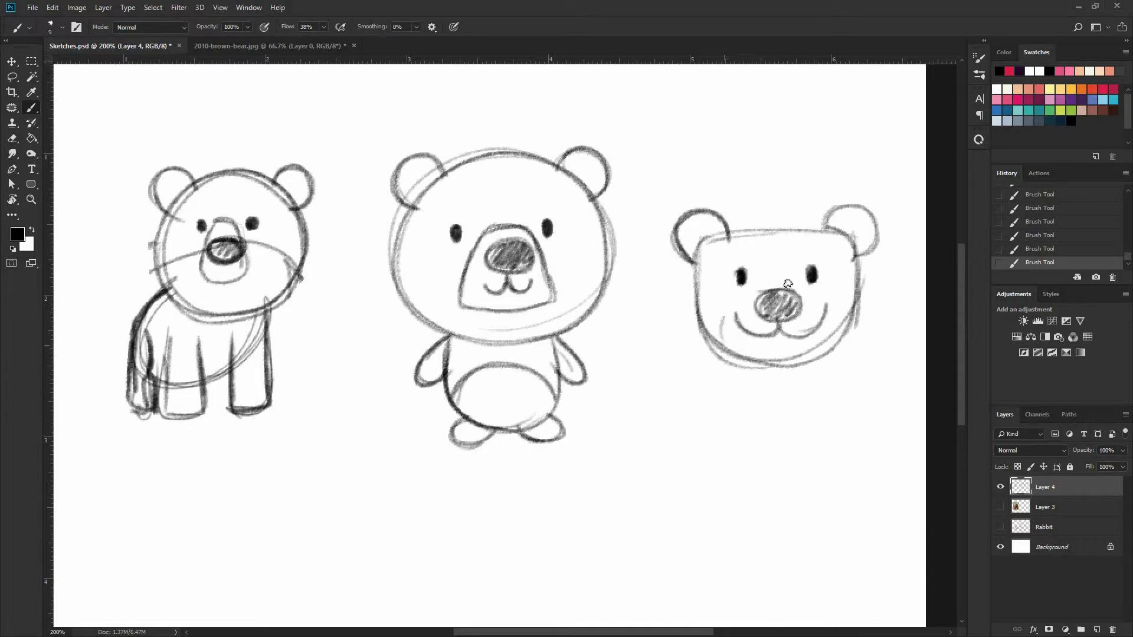
{"action": "mouse_move", "coordinate": [716, 341]}
{"action": "left_mouse_down"}
{"action": "mouse_move", "coordinate": [759, 282]}
{"action": "mouse_move", "coordinate": [829, 305]}
{"action": "mouse_move", "coordinate": [841, 323]}
{"action": "mouse_move", "coordinate": [712, 348]}
{"action": "mouse_move", "coordinate": [812, 332]}
{"action": "left_mouse_up"}
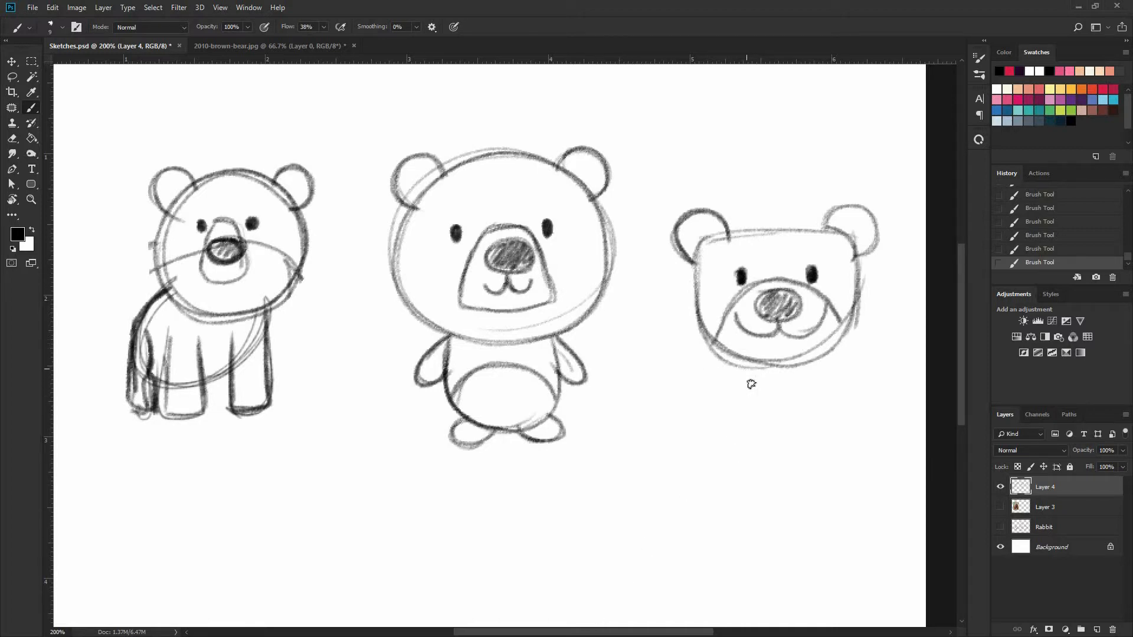
Sketch a small, narrow body with rounded lower corners beneath the third head, and start one foot at its base
{"action": "mouse_move", "coordinate": [751, 384]}
{"action": "left_mouse_down"}
{"action": "mouse_move", "coordinate": [763, 408]}
{"action": "mouse_move", "coordinate": [805, 402]}
{"action": "left_mouse_up"}
{"action": "mouse_move", "coordinate": [811, 364]}
{"action": "left_mouse_down"}
{"action": "mouse_move", "coordinate": [811, 395]}
{"action": "mouse_move", "coordinate": [751, 394]}
{"action": "left_mouse_up"}
{"action": "mouse_move", "coordinate": [754, 367]}
{"action": "left_mouse_down"}
{"action": "mouse_move", "coordinate": [756, 398]}
{"action": "mouse_move", "coordinate": [806, 398]}
{"action": "mouse_move", "coordinate": [805, 388]}
{"action": "left_mouse_up"}
{"action": "left_click_drag", "start_coordinate": [742, 415], "coordinate": [760, 409]}
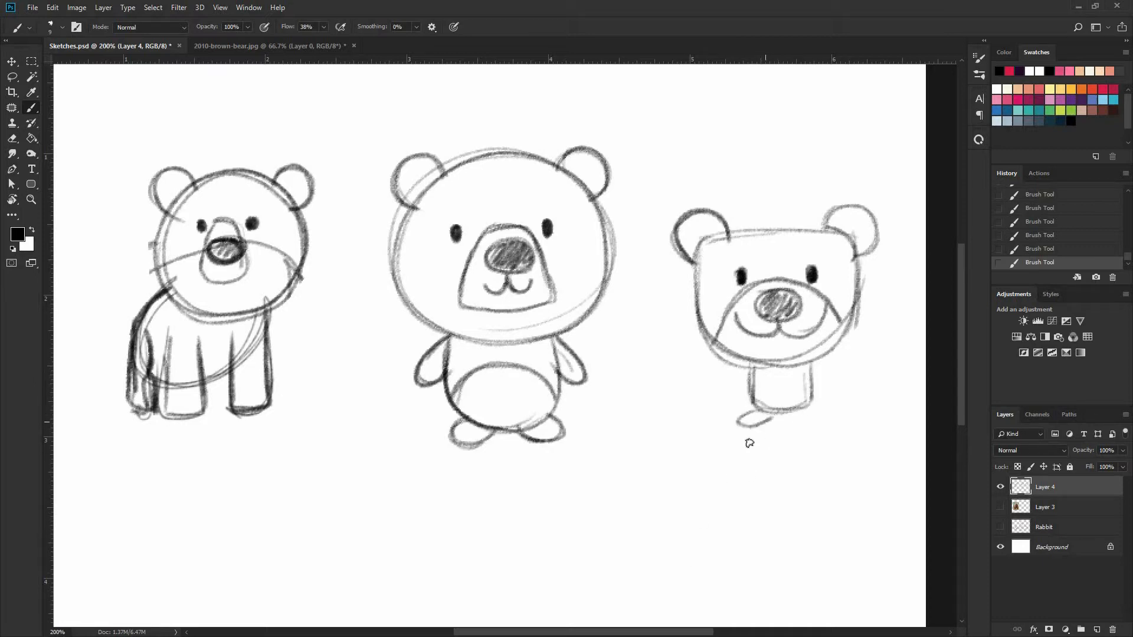
Show the Rabbit sketch and the bear photo on Layer 3 to compare them with the bears, and hide both again
{"action": "left_click", "coordinate": [1000, 527]}
{"action": "left_click", "coordinate": [1000, 507]}
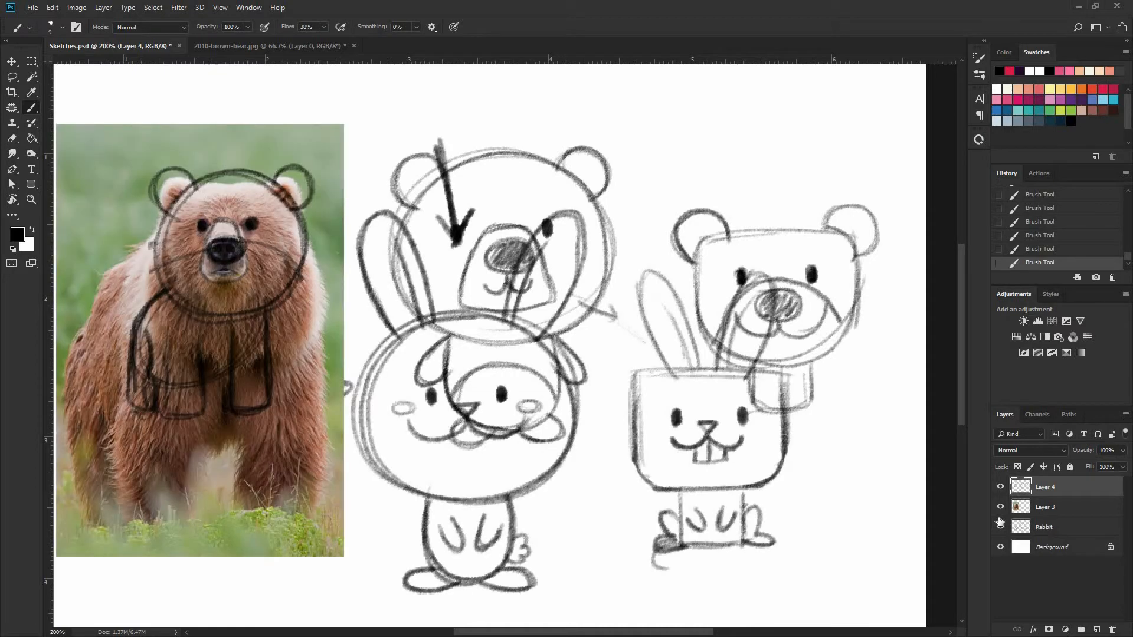
{"action": "left_click", "coordinate": [1000, 527]}
{"action": "left_click", "coordinate": [1001, 507]}
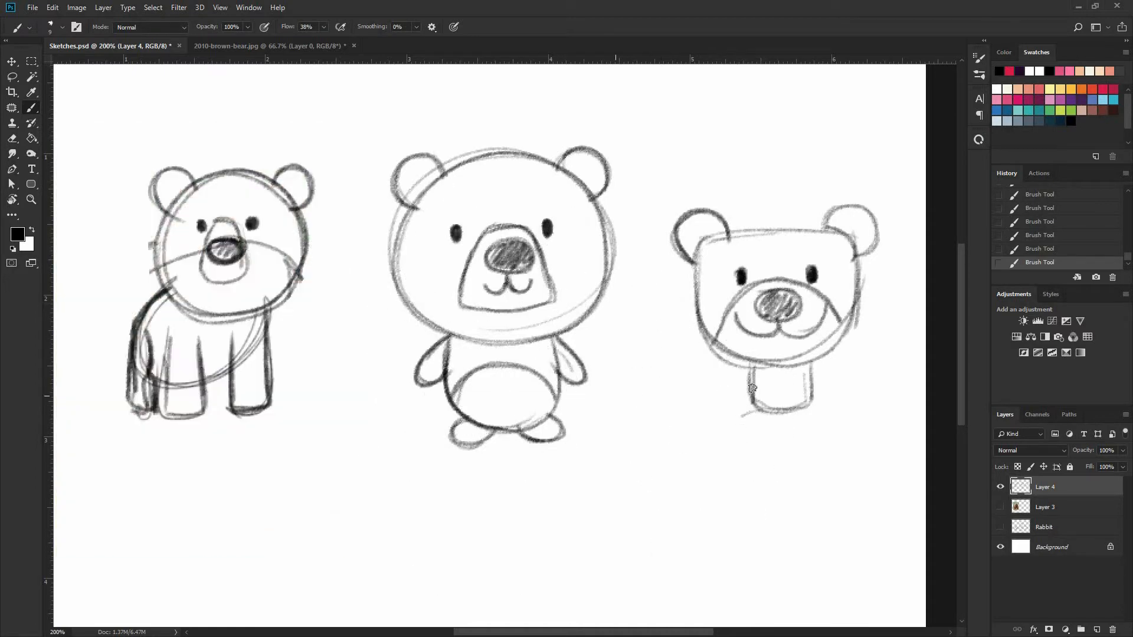
Draw two short legs with outward-pointing feet below the third bear's body, and add a small drooping arm on each side
{"action": "mouse_move", "coordinate": [749, 387]}
{"action": "left_mouse_down"}
{"action": "mouse_move", "coordinate": [747, 417]}
{"action": "mouse_move", "coordinate": [764, 412]}
{"action": "mouse_move", "coordinate": [746, 441]}
{"action": "mouse_move", "coordinate": [790, 412]}
{"action": "mouse_move", "coordinate": [792, 435]}
{"action": "mouse_move", "coordinate": [825, 432]}
{"action": "left_mouse_up"}
{"action": "key", "text": "ctrl+z"}
{"action": "key", "text": "ctrl+z"}
{"action": "key", "text": "ctrl+z"}
{"action": "left_click_drag", "start_coordinate": [812, 378], "coordinate": [813, 418]}
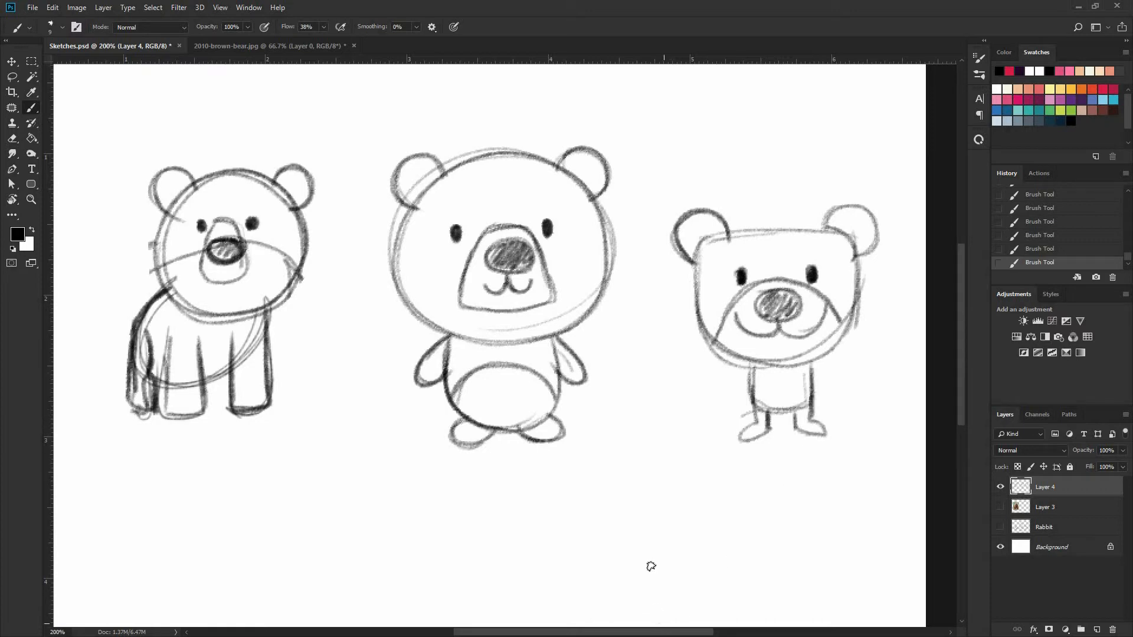
{"action": "left_click_drag", "start_coordinate": [749, 367], "coordinate": [737, 405]}
{"action": "mouse_move", "coordinate": [814, 367]}
{"action": "left_mouse_down"}
{"action": "mouse_move", "coordinate": [831, 387]}
{"action": "mouse_move", "coordinate": [812, 386]}
{"action": "left_mouse_up"}
Draw an inner curve inside each ear of the third bear and a short slanted eyebrow above each eye
{"action": "mouse_move", "coordinate": [691, 241]}
{"action": "left_mouse_down"}
{"action": "mouse_move", "coordinate": [701, 280]}
{"action": "mouse_move", "coordinate": [721, 273]}
{"action": "left_mouse_up"}
{"action": "left_click_drag", "start_coordinate": [854, 272], "coordinate": [870, 272]}
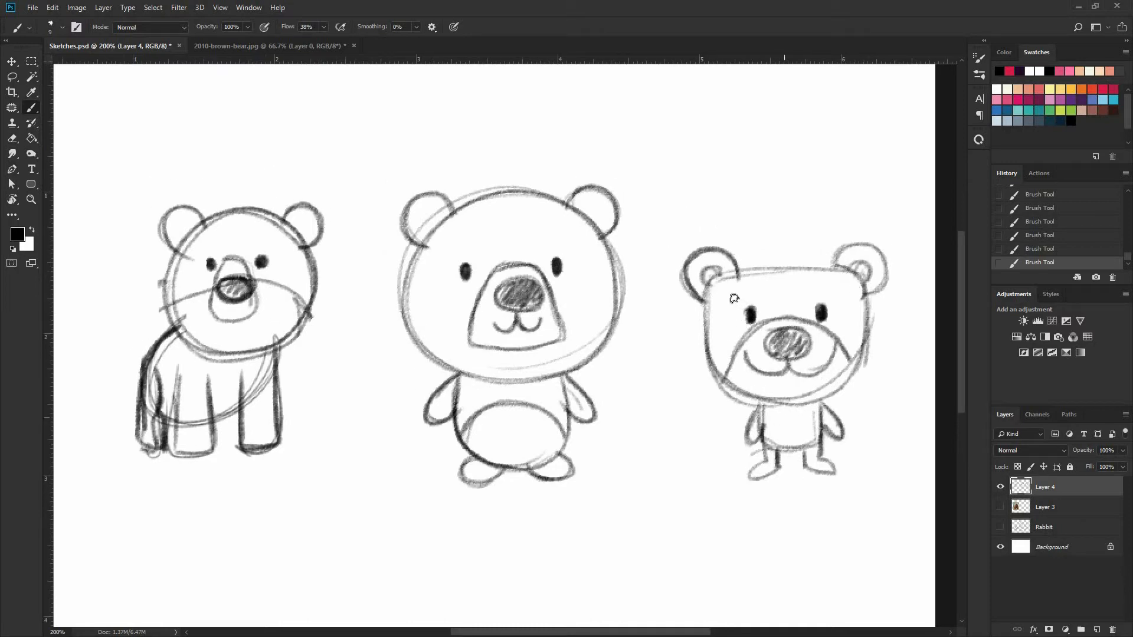
{"action": "mouse_move", "coordinate": [732, 300]}
{"action": "left_mouse_down"}
{"action": "mouse_move", "coordinate": [750, 287]}
{"action": "mouse_move", "coordinate": [832, 298]}
{"action": "left_mouse_up"}
{"action": "key", "text": "ctrl+minus"}
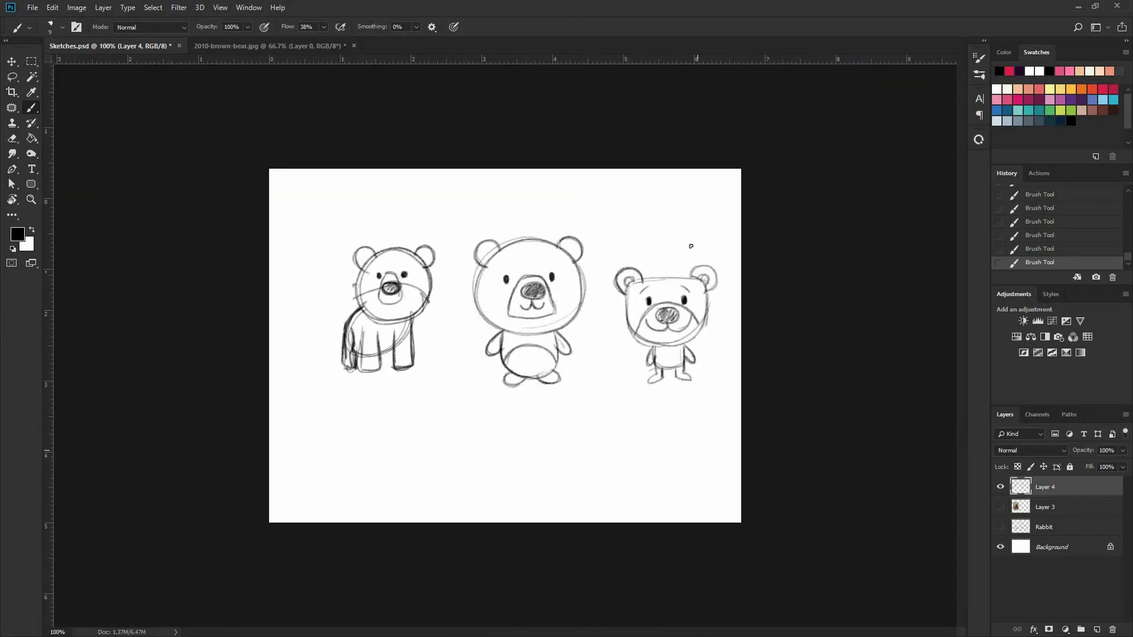
Add a belly patch to the third bear and a V-shaped mark above its head, and undo the loose ovals circling the first bear
{"action": "left_click_drag", "start_coordinate": [663, 239], "coordinate": [686, 252]}
{"action": "left_click_drag", "start_coordinate": [331, 407], "coordinate": [280, 353]}
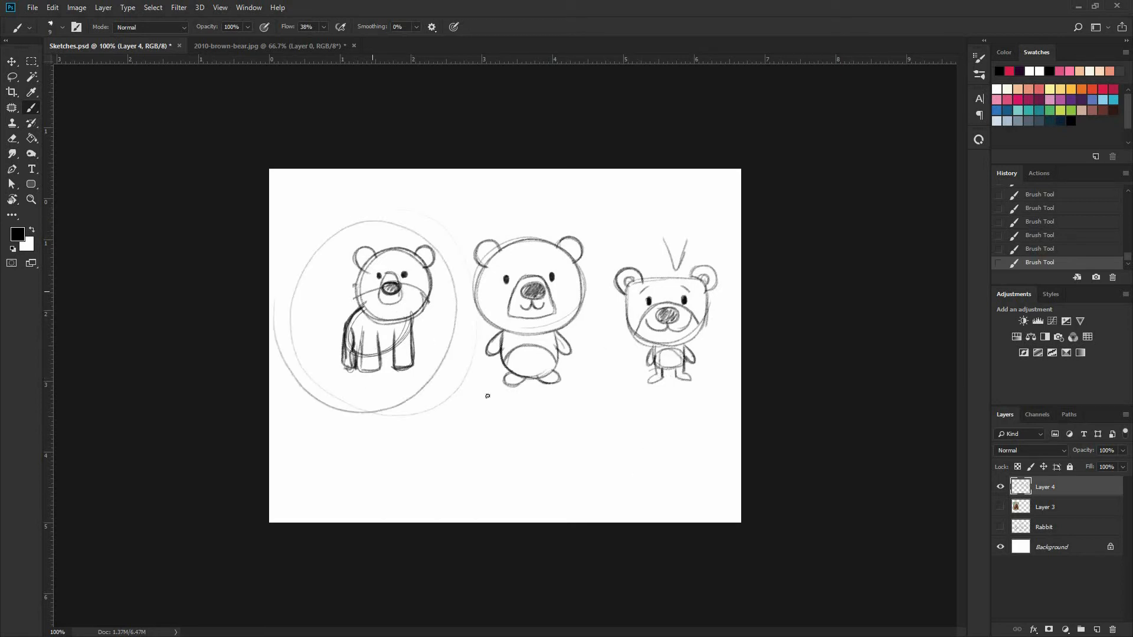
{"action": "key", "text": "ctrl+z"}
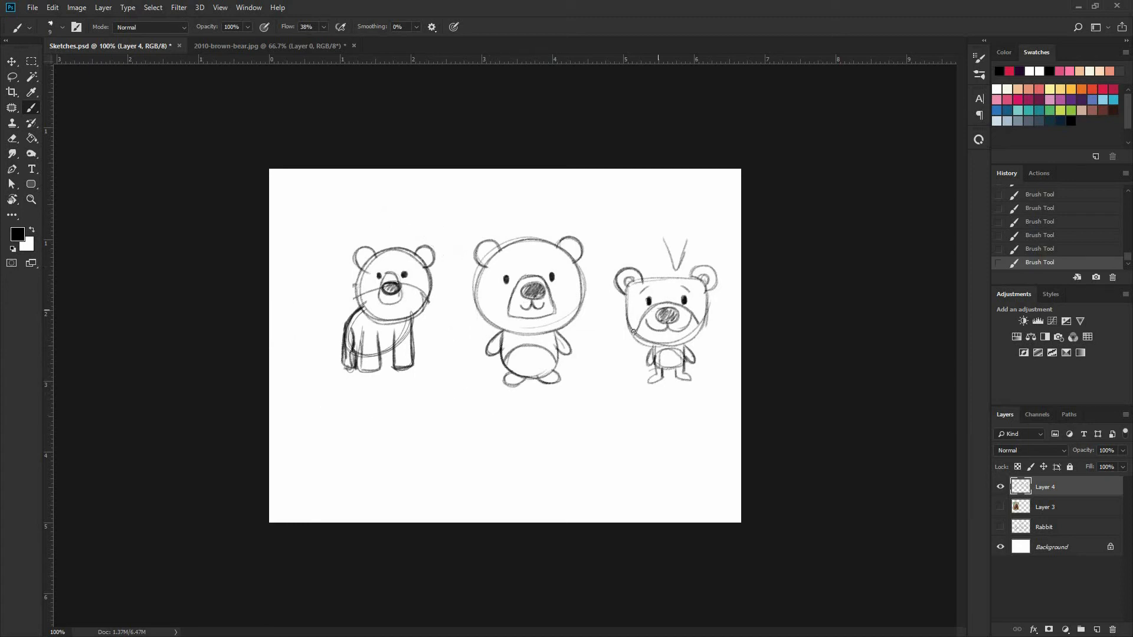
Move the three bear sketches together downward and slightly left to centre them on the page
{"action": "key", "text": "v"}
{"action": "left_click_drag", "start_coordinate": [681, 355], "coordinate": [659, 410]}
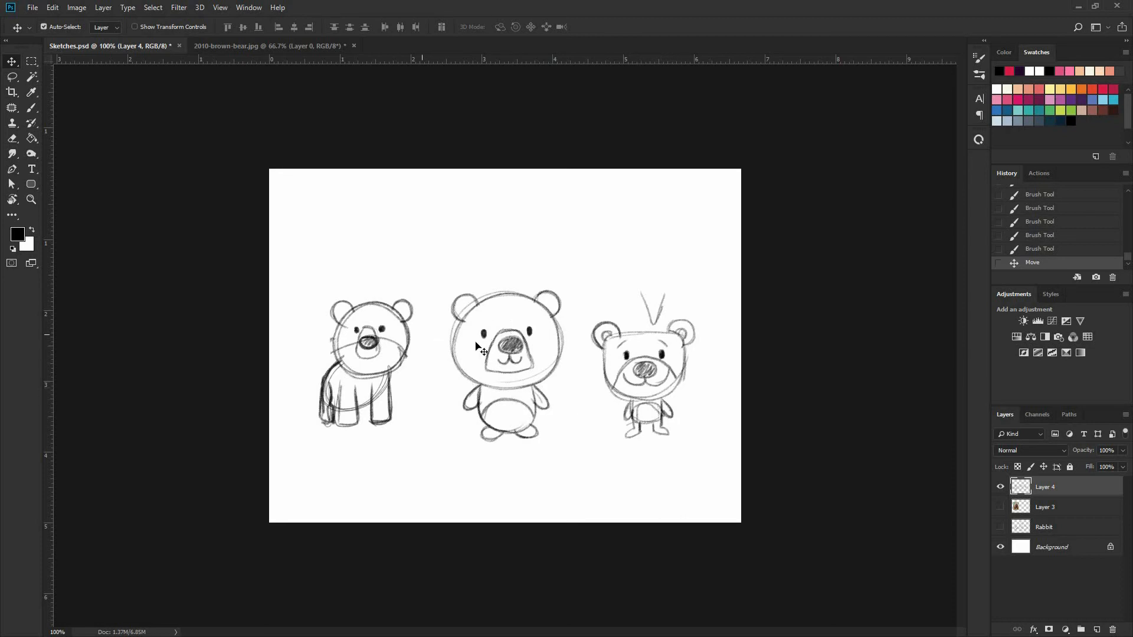
Draw a small oval cheek on each side of the second bear's muzzle with the Brush tool
{"action": "key", "text": "ctrl+plus"}
{"action": "key", "text": "b"}
{"action": "mouse_move", "coordinate": [460, 349]}
{"action": "left_mouse_down"}
{"action": "mouse_move", "coordinate": [441, 361]}
{"action": "mouse_move", "coordinate": [460, 351]}
{"action": "left_mouse_up"}
{"action": "mouse_move", "coordinate": [562, 351]}
{"action": "left_mouse_down"}
{"action": "mouse_move", "coordinate": [584, 340]}
{"action": "mouse_move", "coordinate": [567, 354]}
{"action": "mouse_move", "coordinate": [576, 346]}
{"action": "left_mouse_up"}
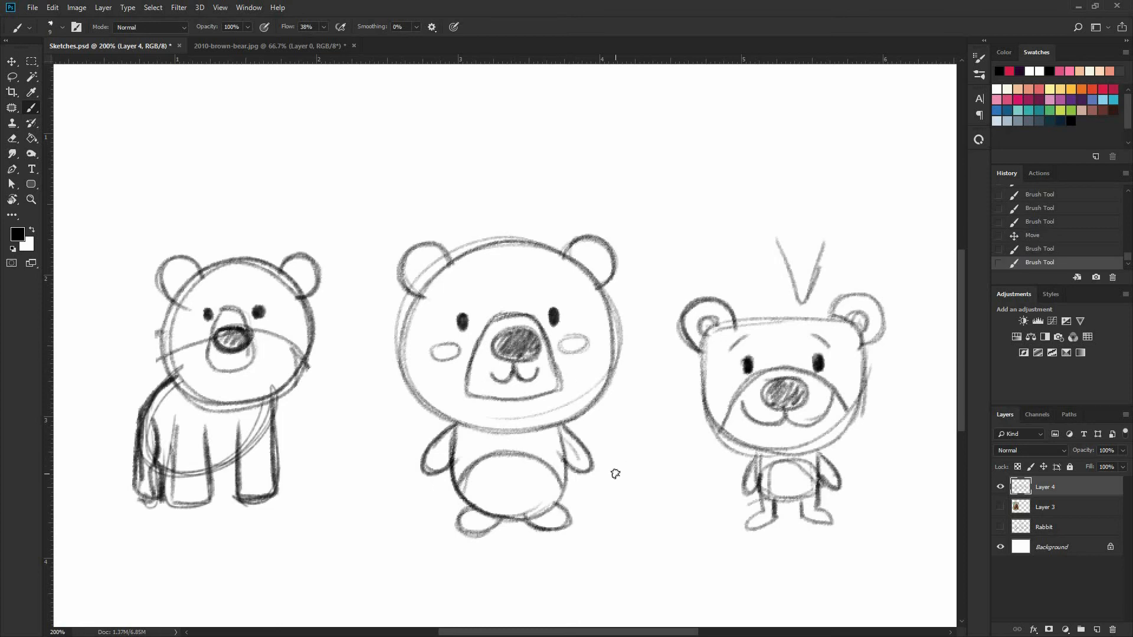
Rename Layer 4, which holds the three sketches, as Bear
{"action": "key", "text": "ctrl+minus"}
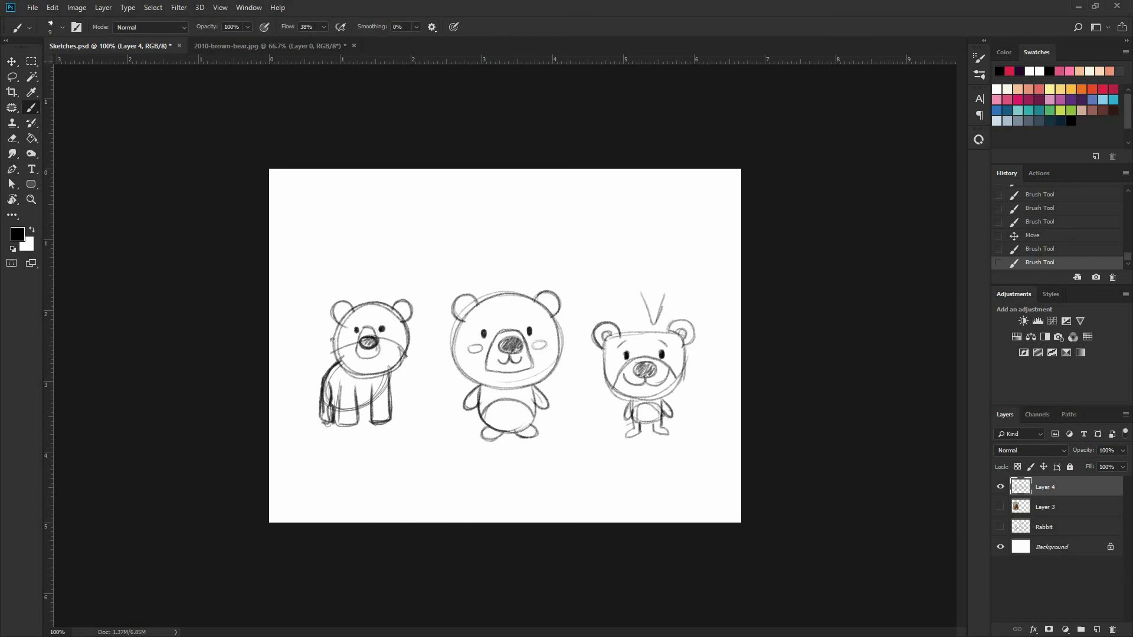
{"action": "double_click", "coordinate": [1045, 487]}
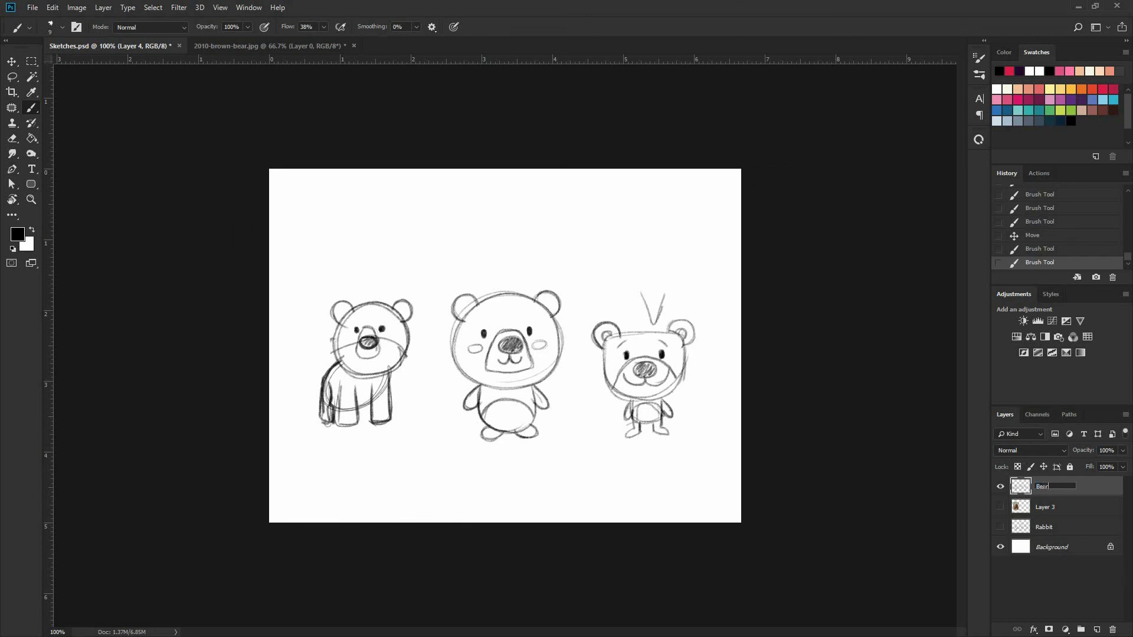